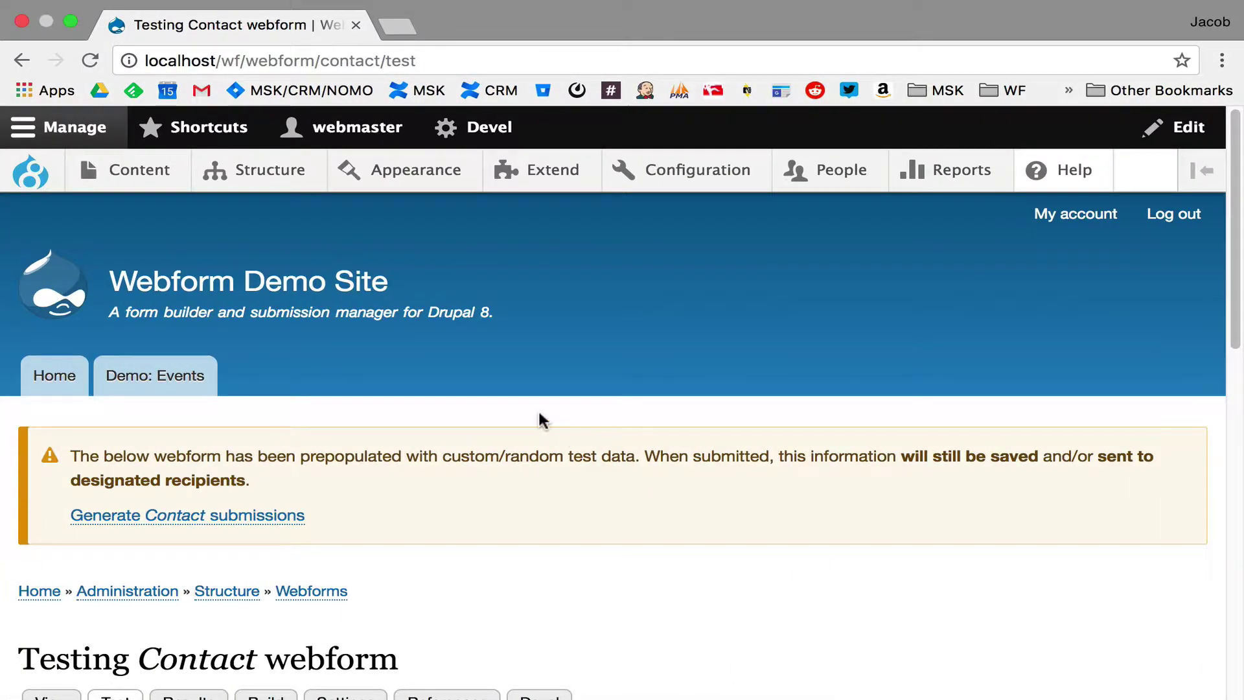
# From the webform's References page, add a webform node titled Contact that embeds the Contact webform, and save it
pyautogui.scroll(-5, 543, 421)
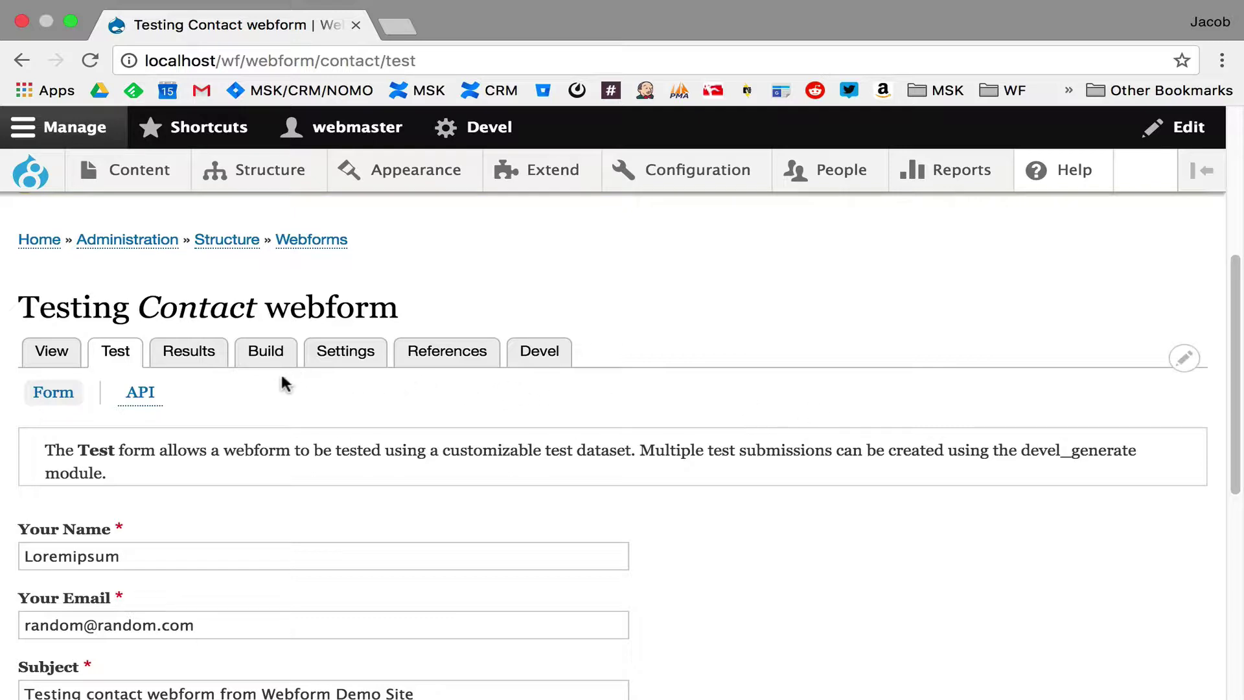
pyautogui.click(461, 355)
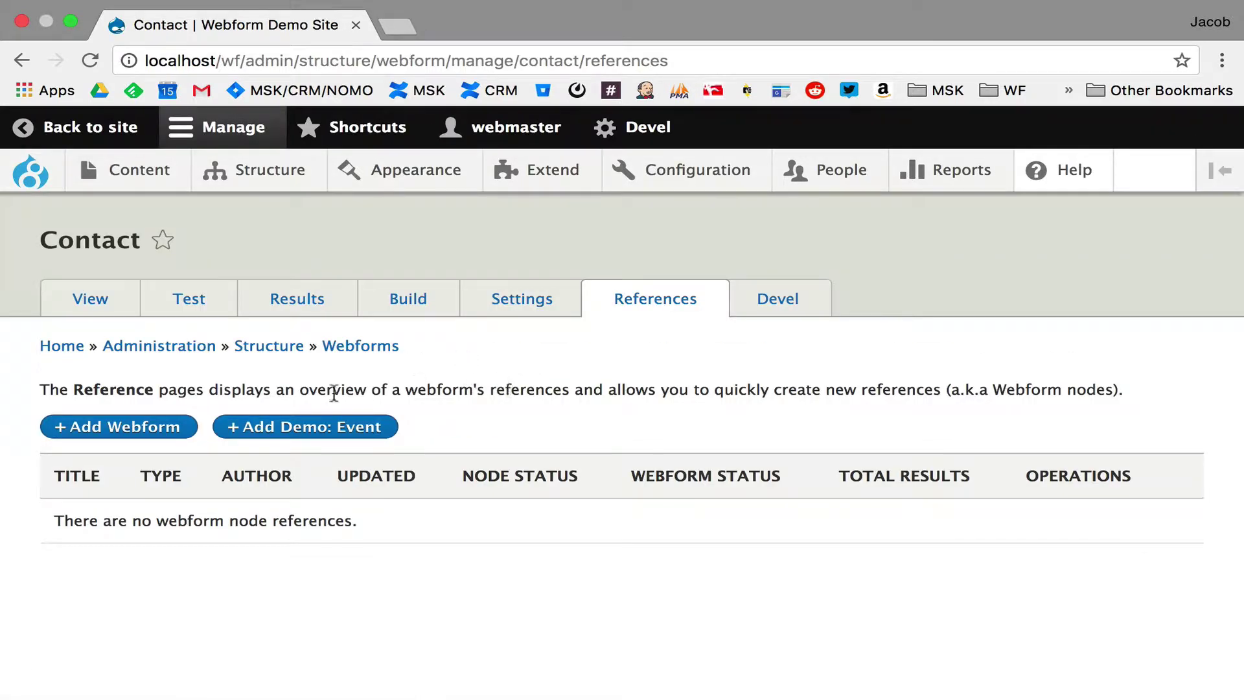
pyautogui.click(138, 430)
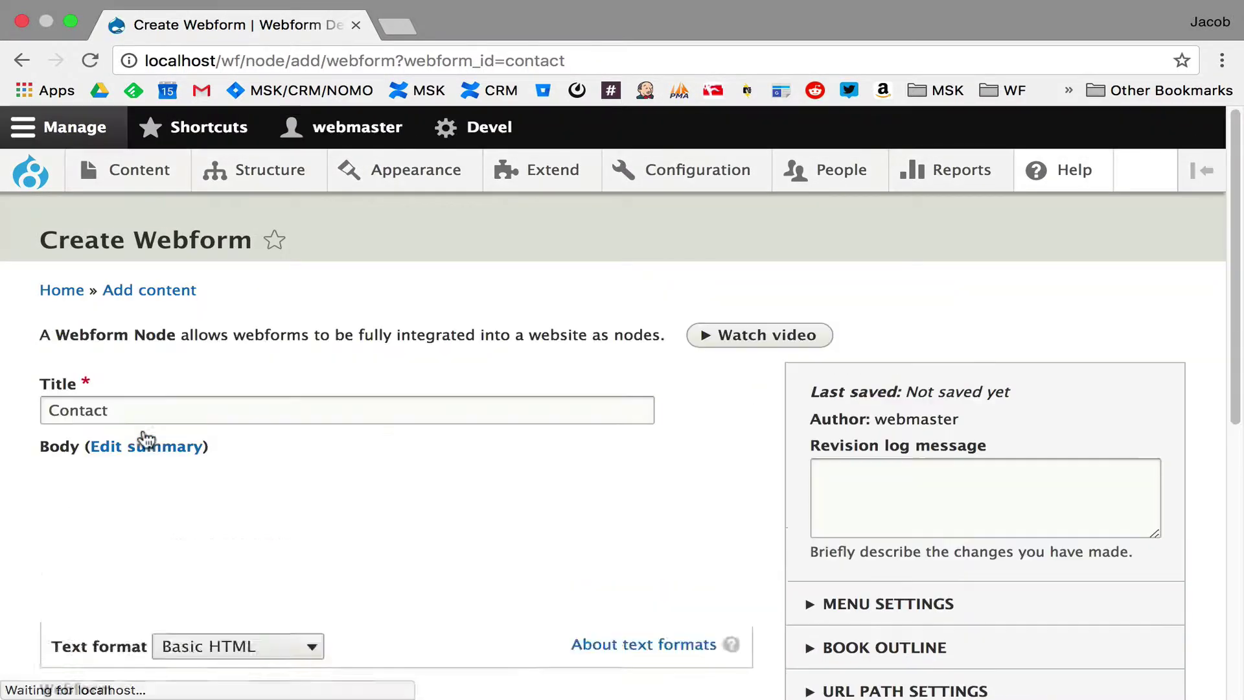
pyautogui.scroll(-6, 368, 433)
pyautogui.scroll(-4, 368, 432)
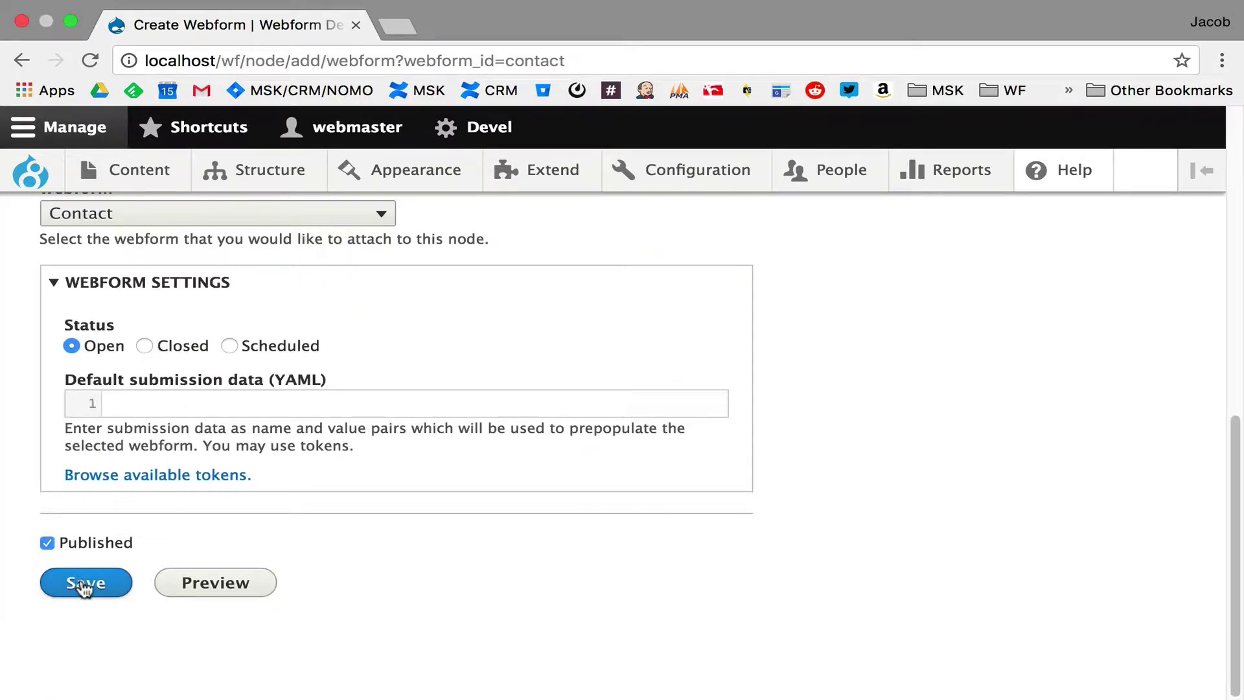
pyautogui.click(84, 584)
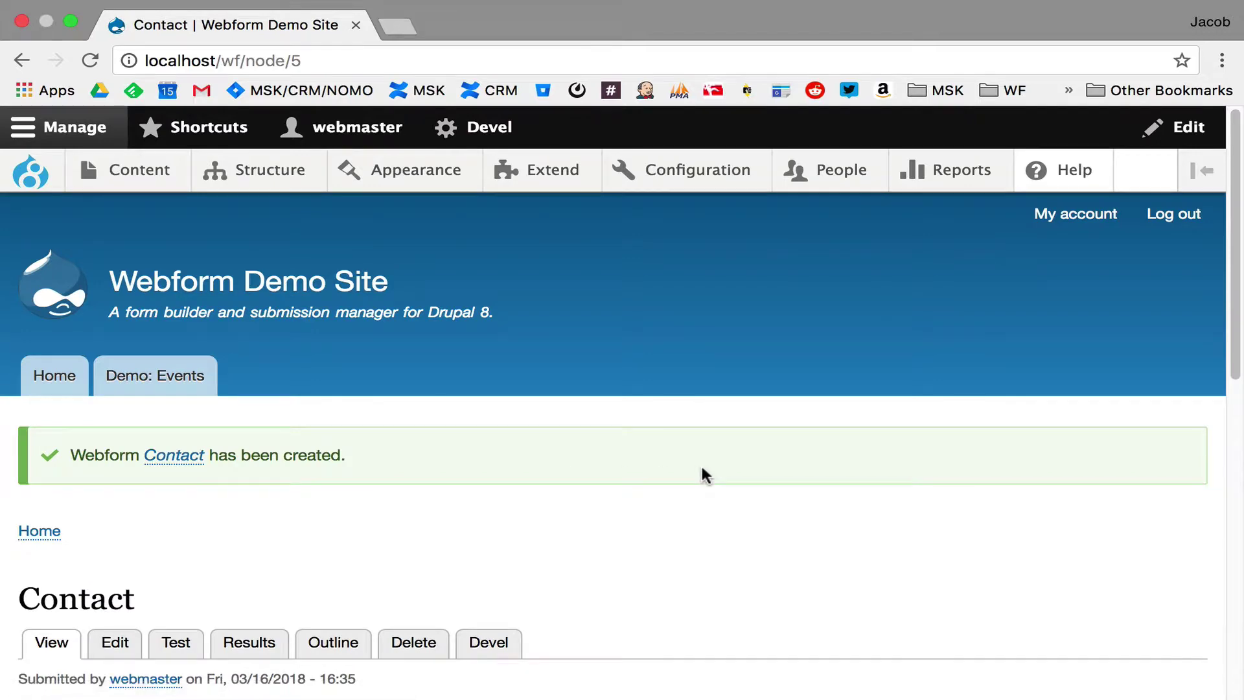
# Send the prefilled test message from the Contact form's Test page
pyautogui.scroll(-3, 702, 467)
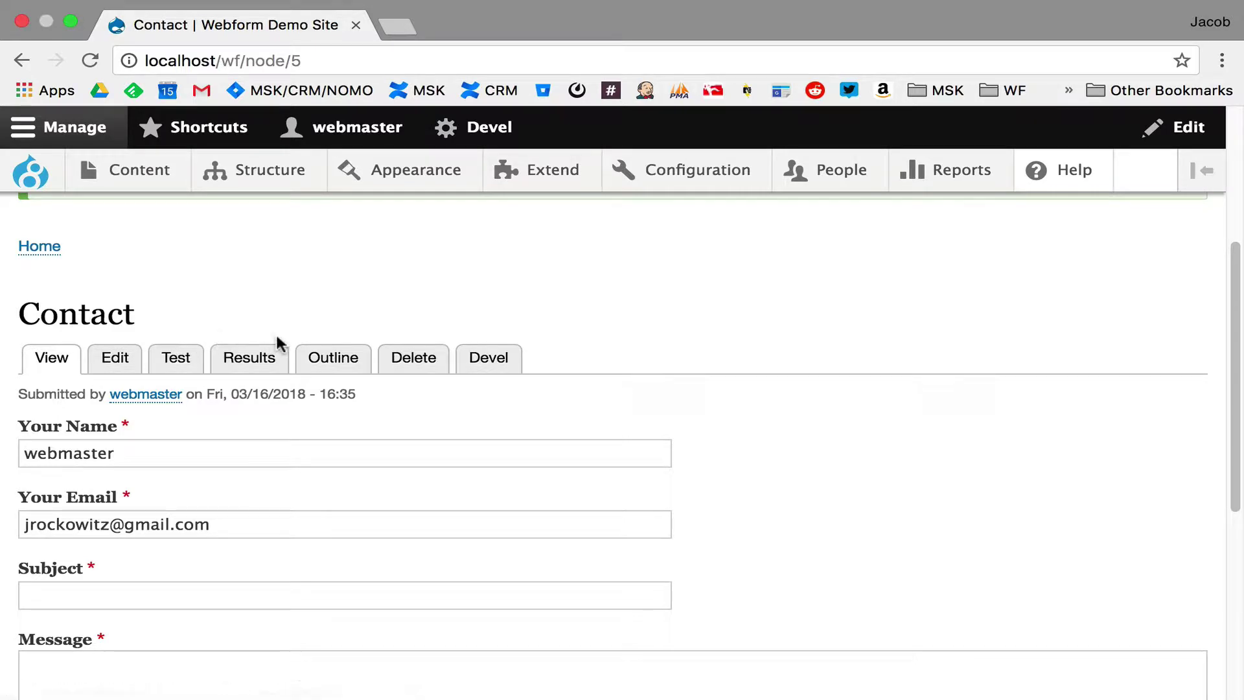
pyautogui.click(173, 359)
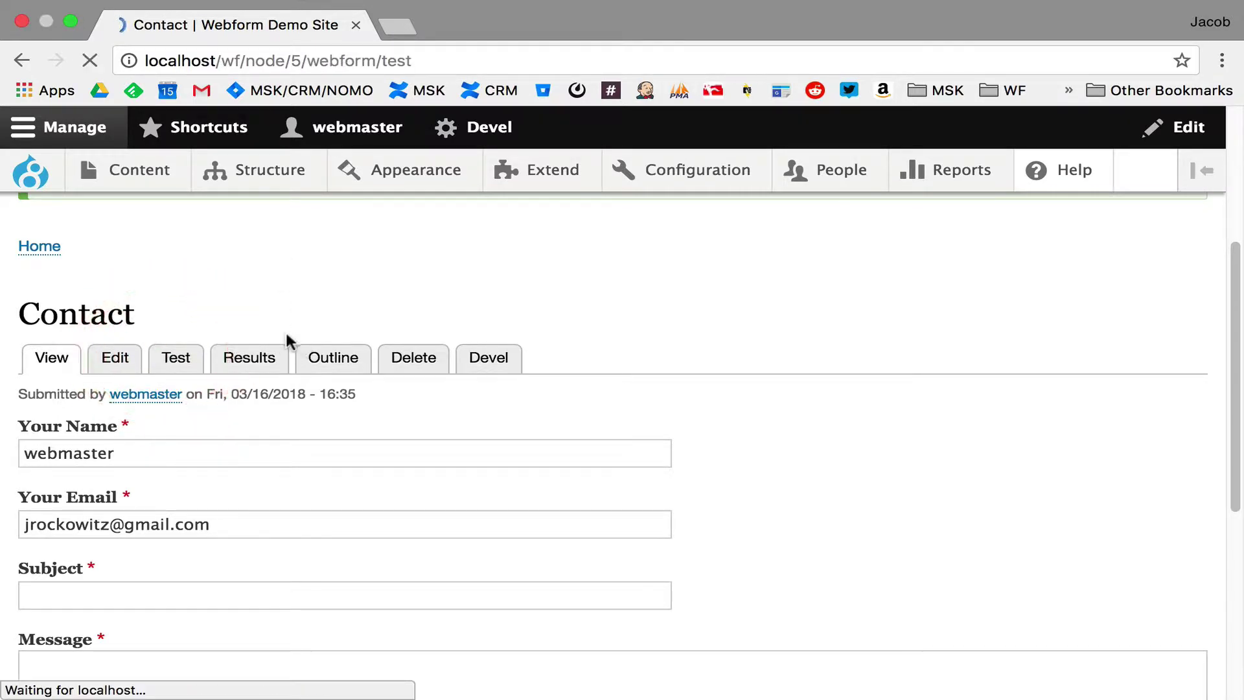
pyautogui.scroll(-10, 244, 333)
pyautogui.click(146, 473)
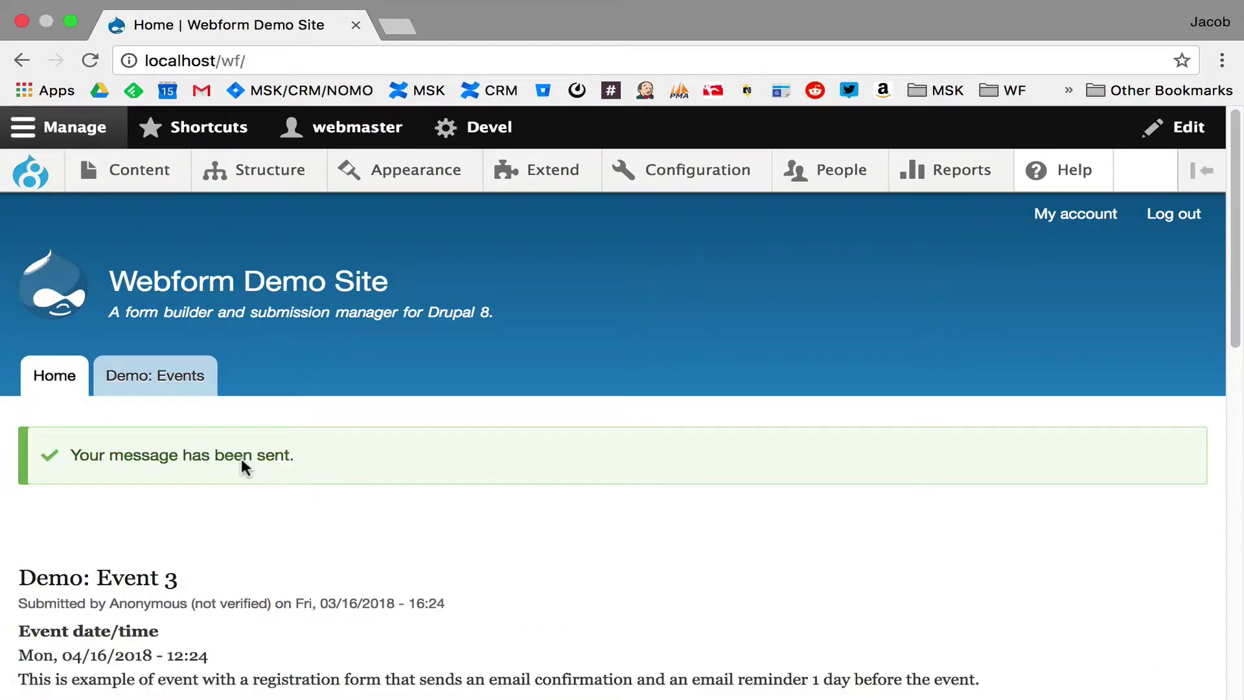
# Go back to the References page and open the Contact webform's Results, showing 1 submission
pyautogui.click(29, 60)
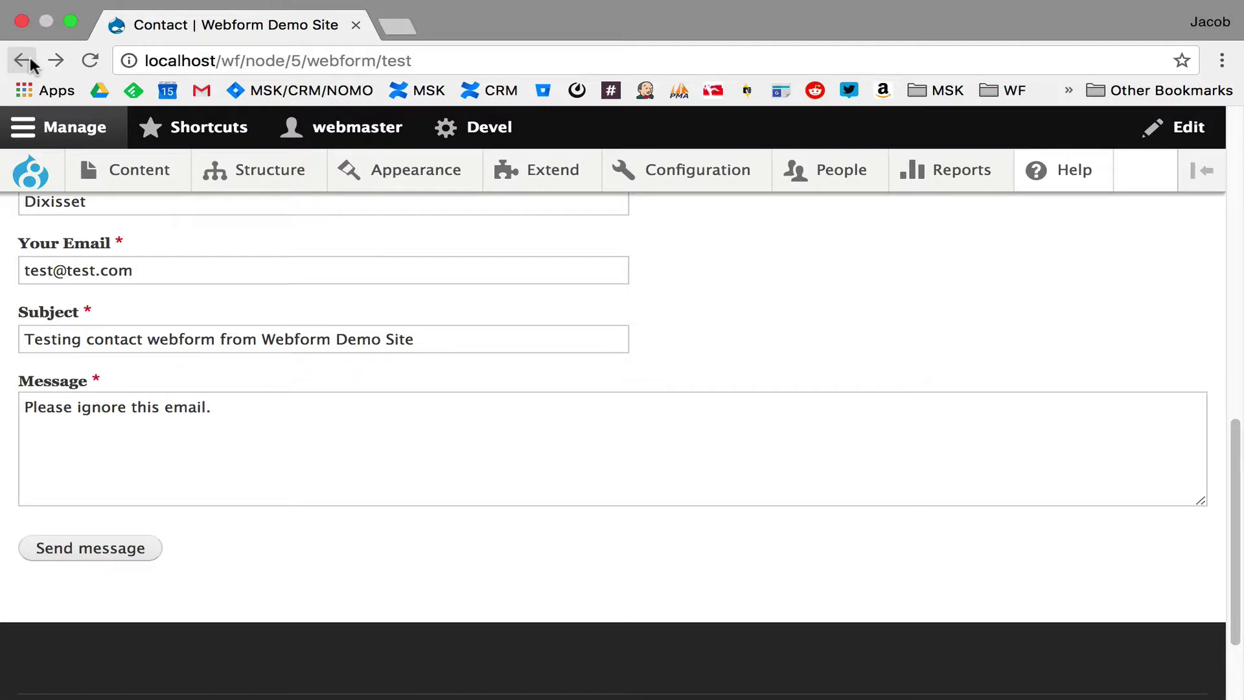
pyautogui.click(29, 60)
pyautogui.click(30, 61)
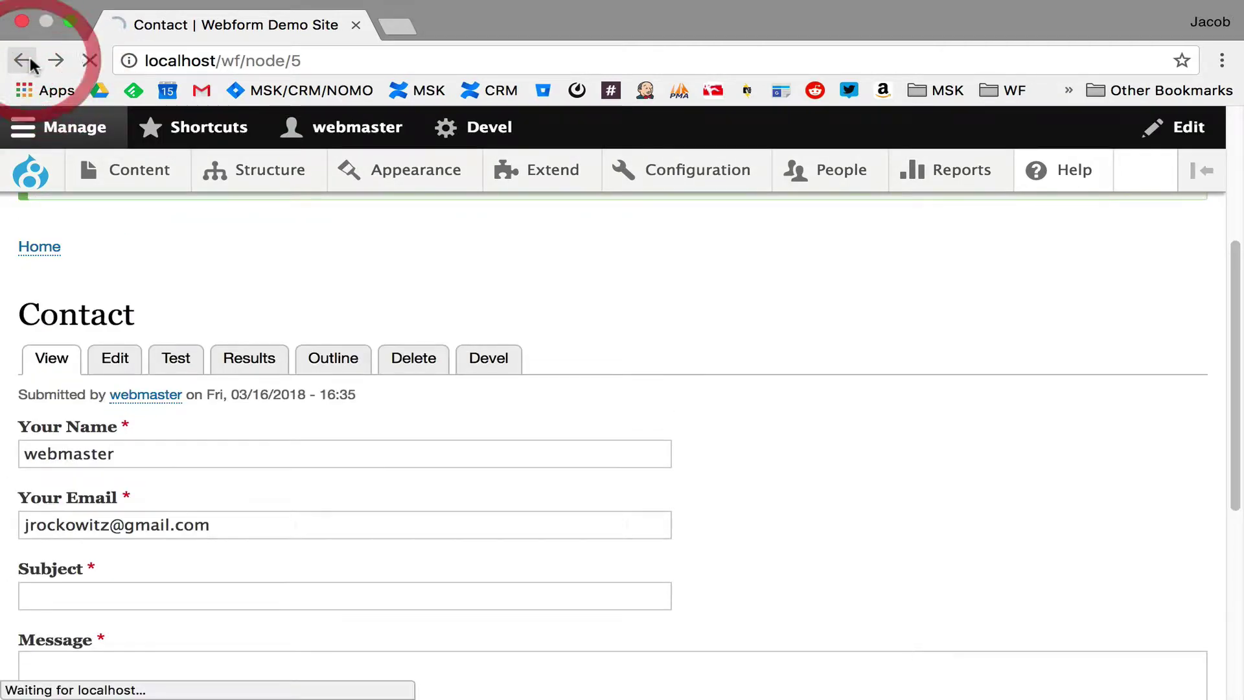
pyautogui.click(29, 60)
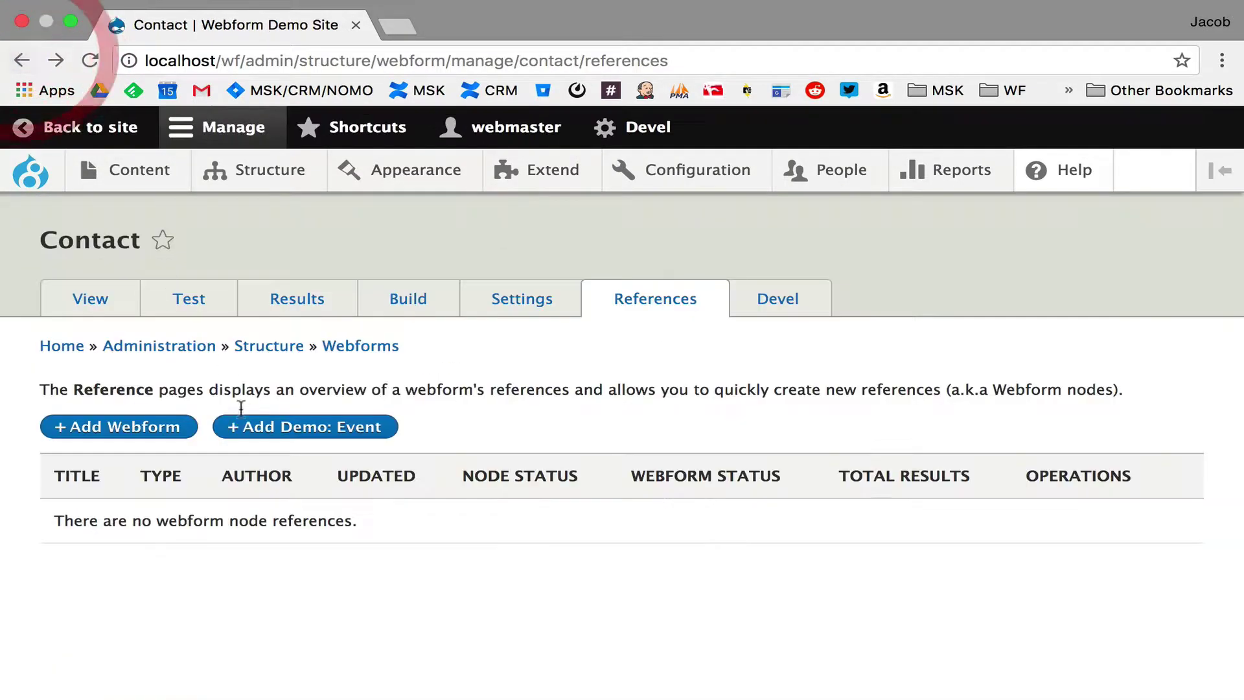
pyautogui.click(298, 288)
pyautogui.scroll(-3, 454, 538)
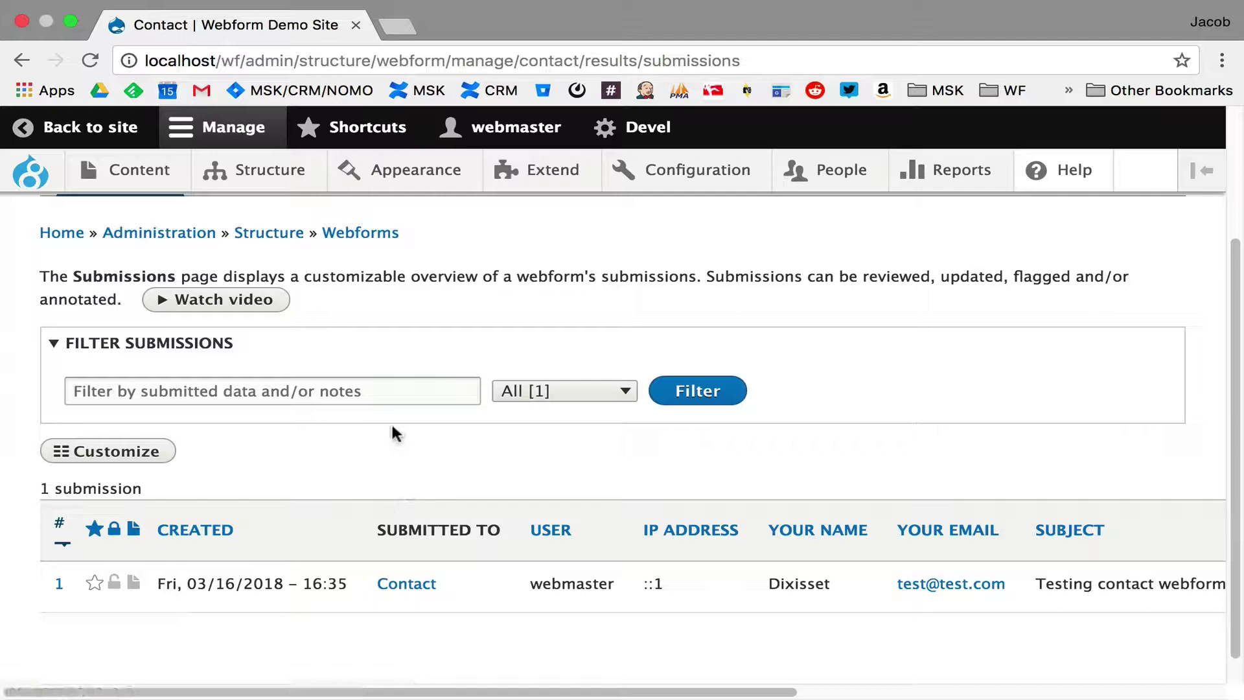
# Send another prefilled test message from the Contact webform's Test form
pyautogui.scroll(3, 391, 427)
pyautogui.click(193, 295)
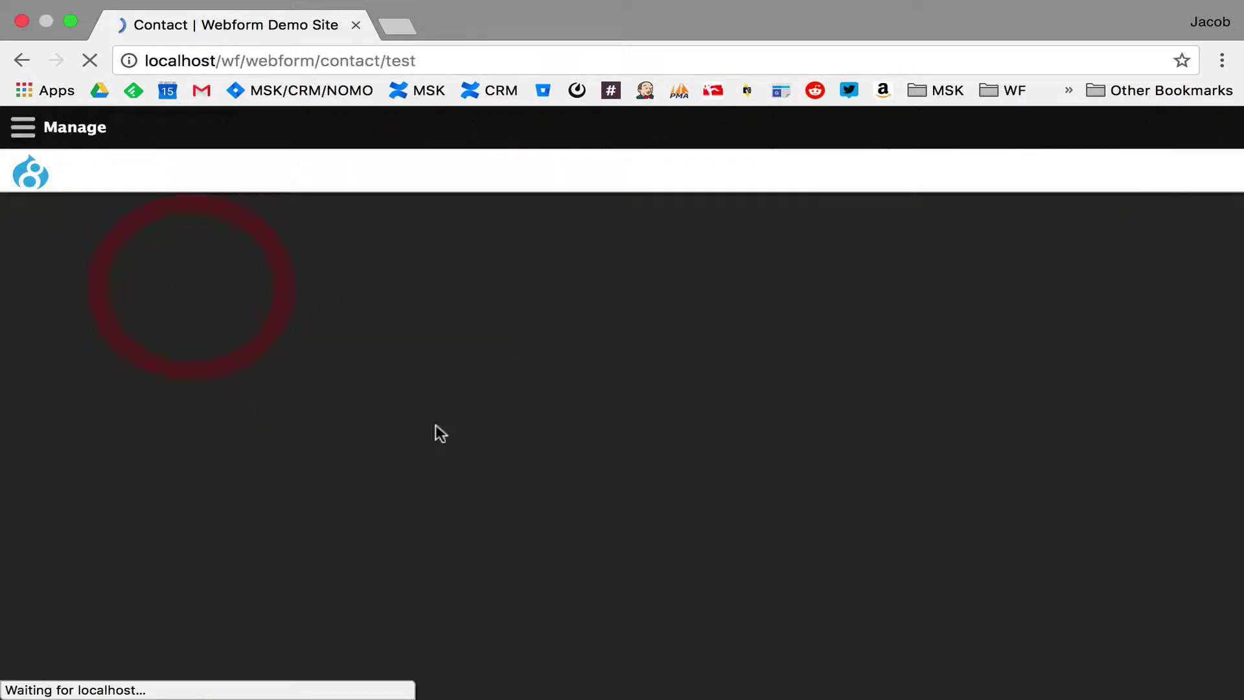
pyautogui.scroll(-5, 384, 425)
pyautogui.scroll(-3, 351, 422)
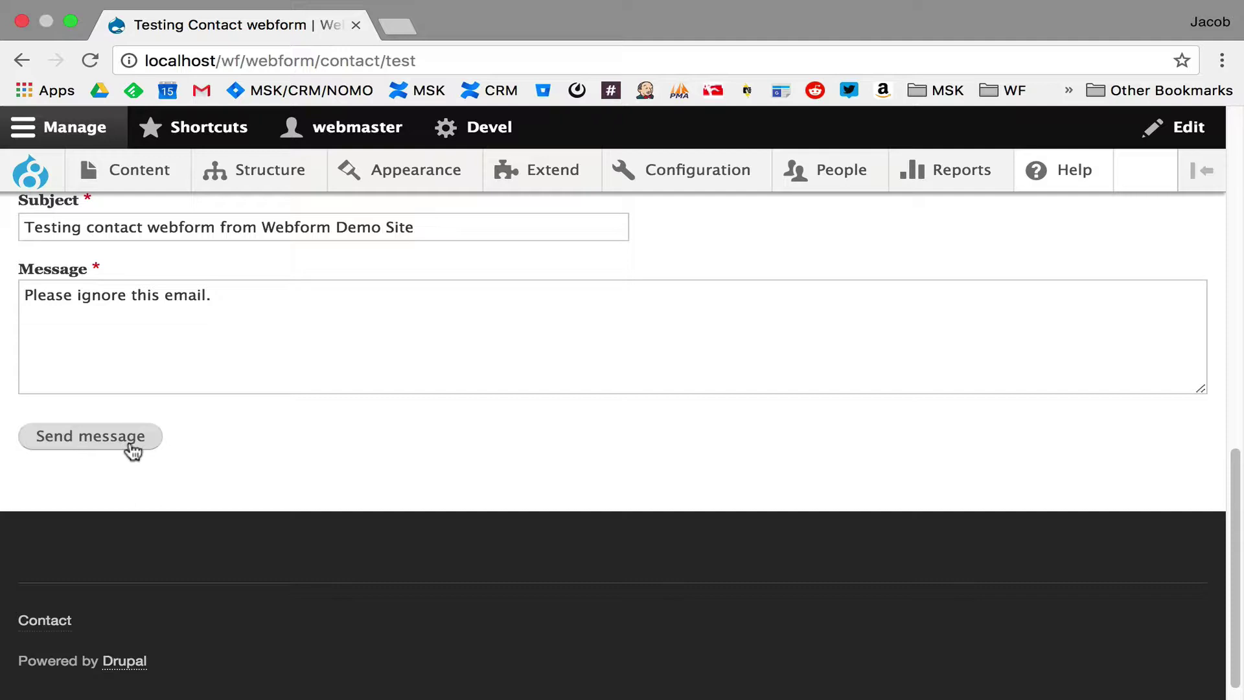
pyautogui.click(133, 450)
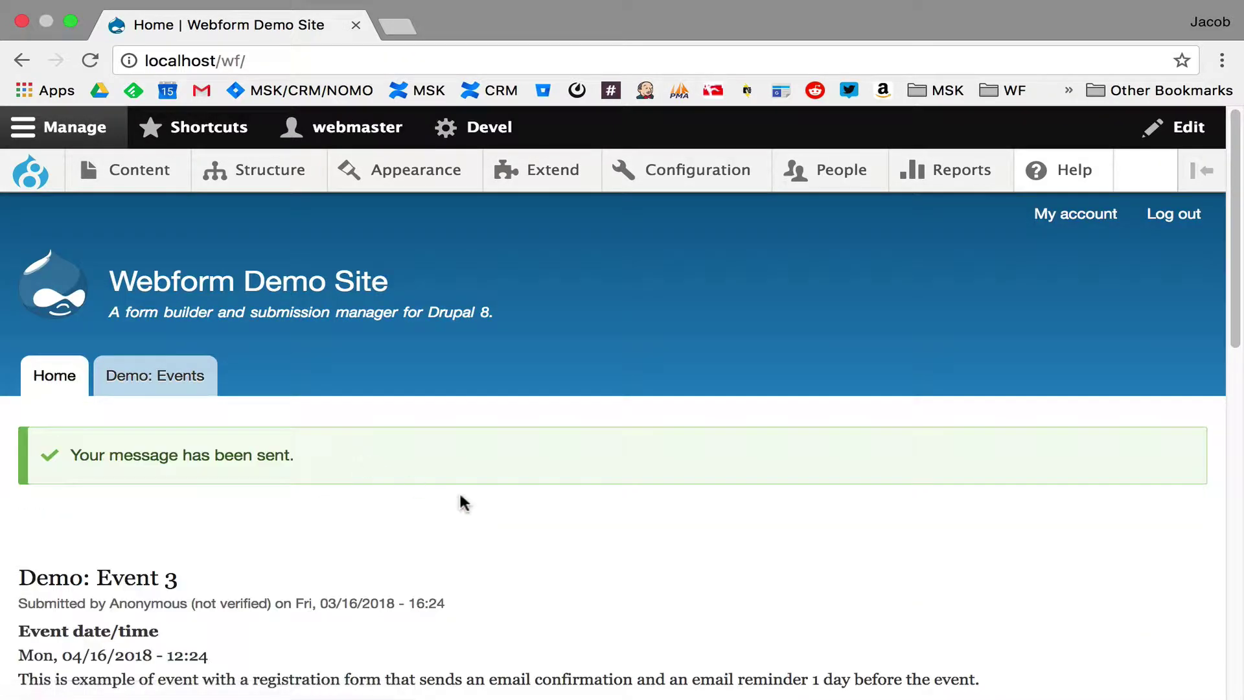
# Go back and open the Contact webform's Results, now listing 2 submissions
pyautogui.click(21, 60)
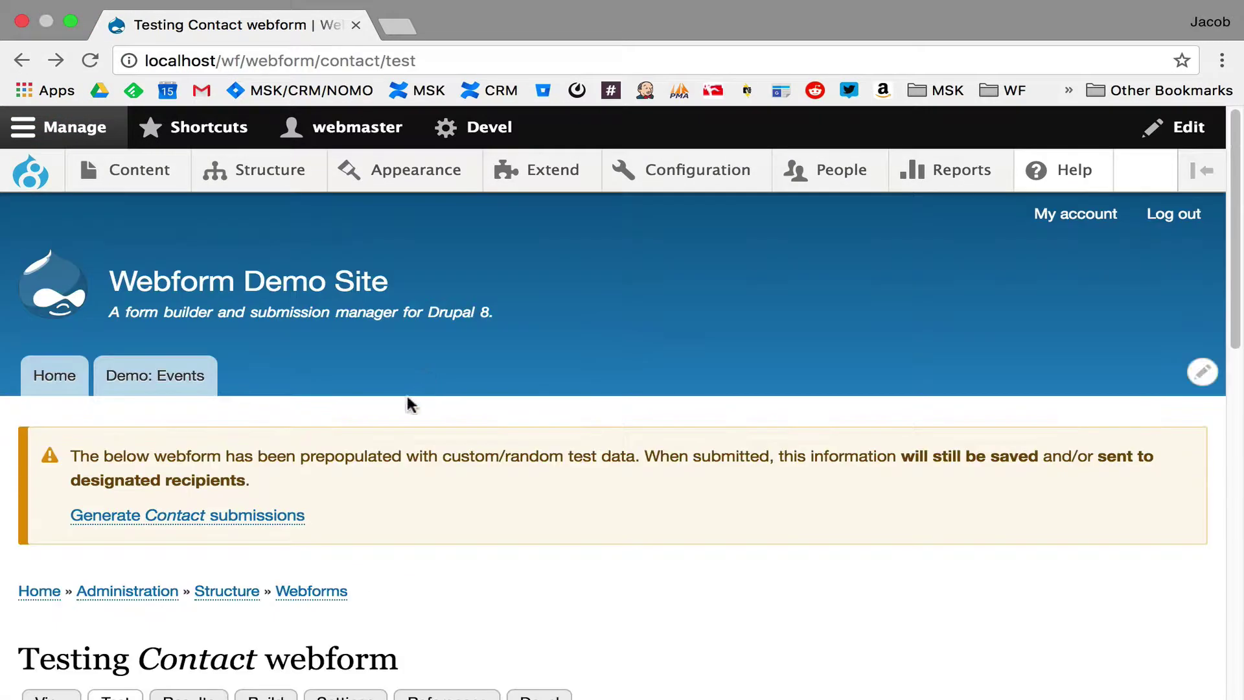
pyautogui.scroll(-6, 407, 396)
pyautogui.click(188, 299)
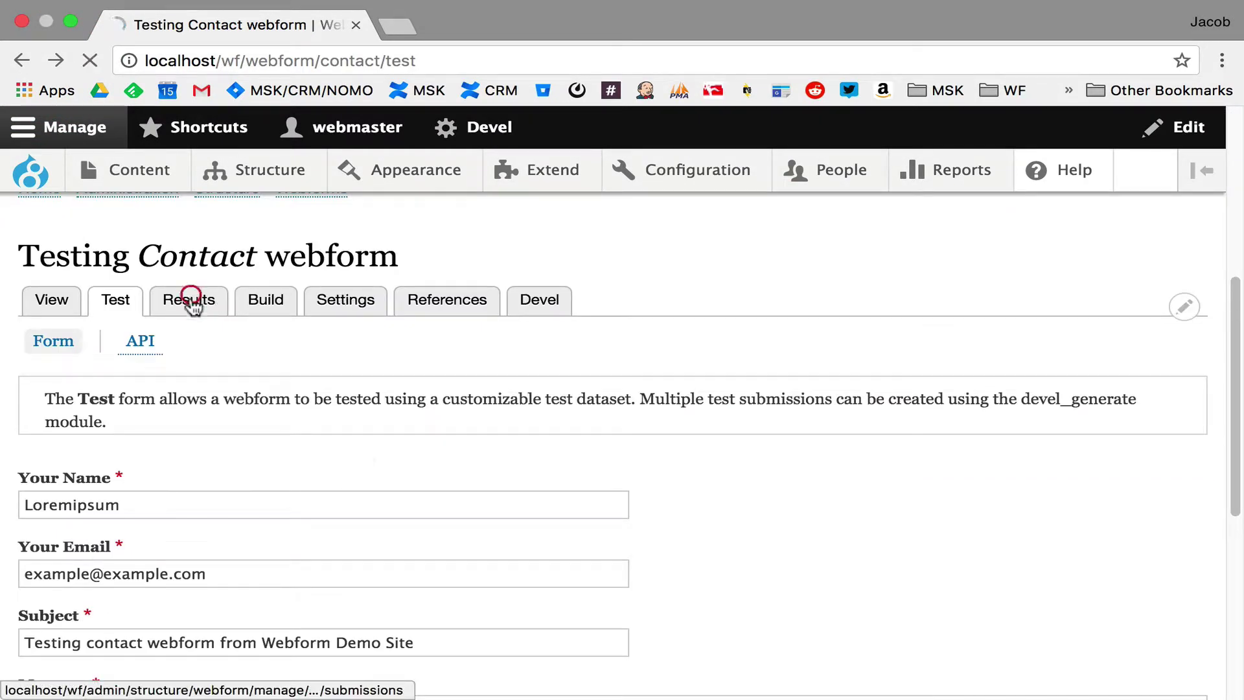
pyautogui.scroll(-4, 360, 448)
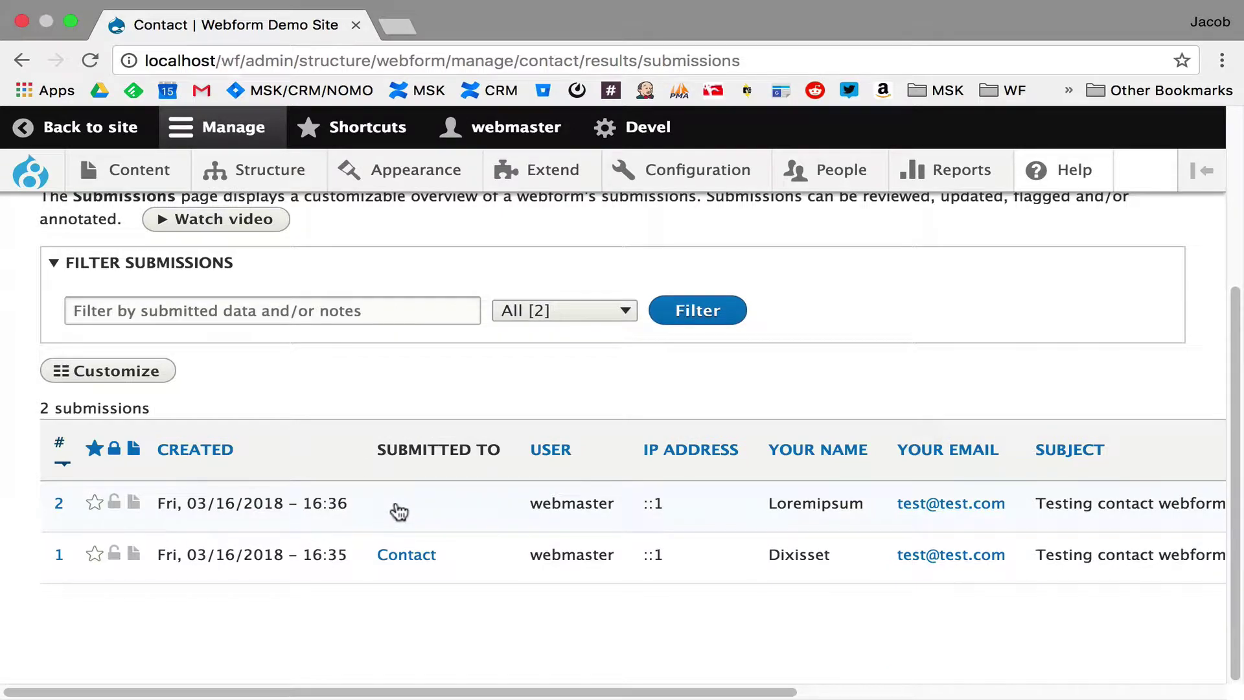
pyautogui.scroll(5, 370, 505)
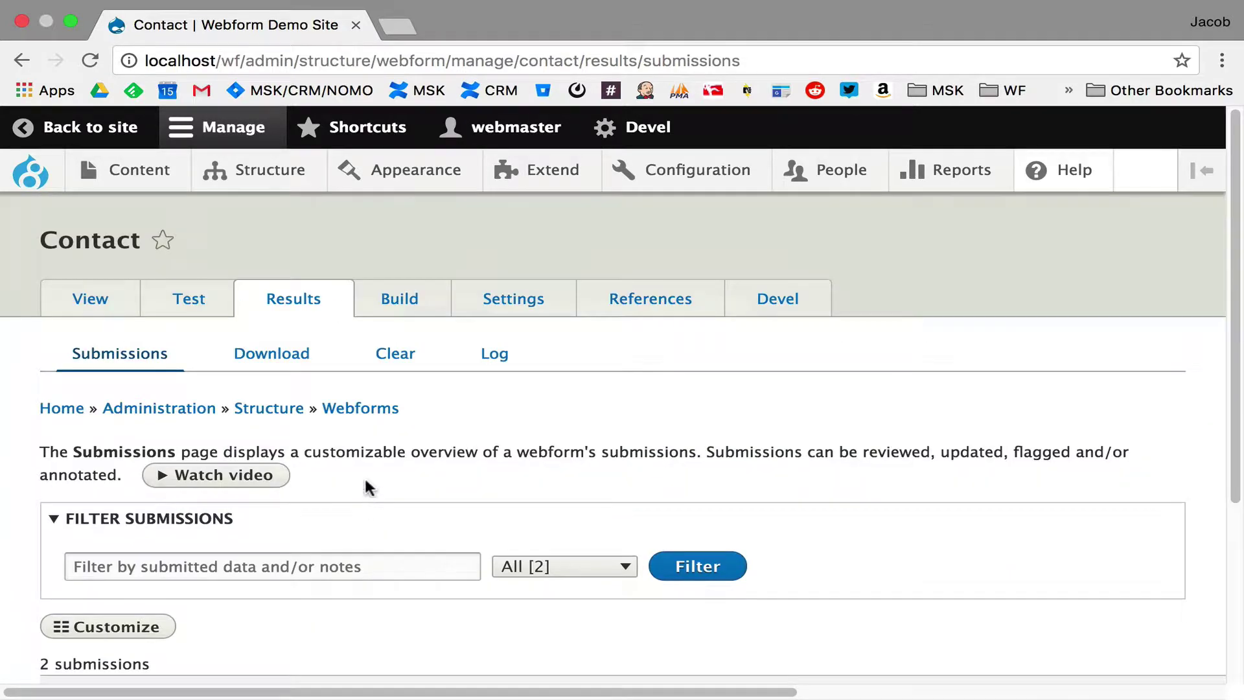
# In Block layout, place the Webform block in Sidebar second, filtering blocks by 'Web'
pyautogui.moveTo(286, 169)
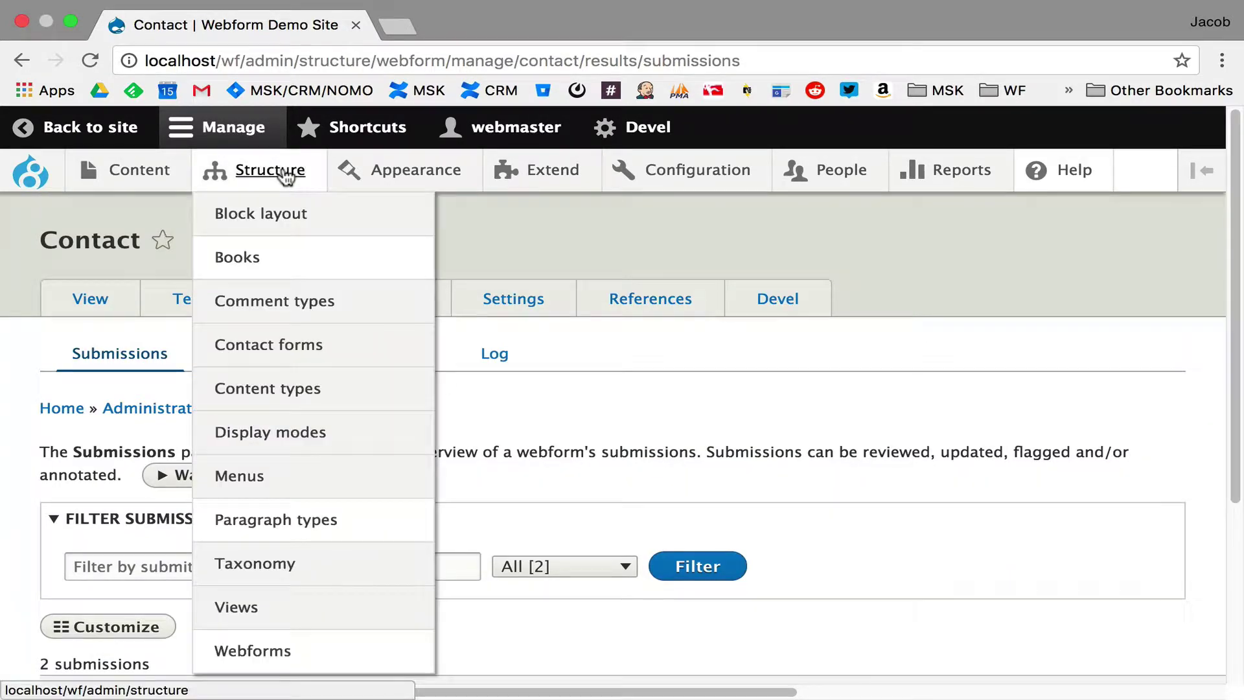
pyautogui.click(282, 216)
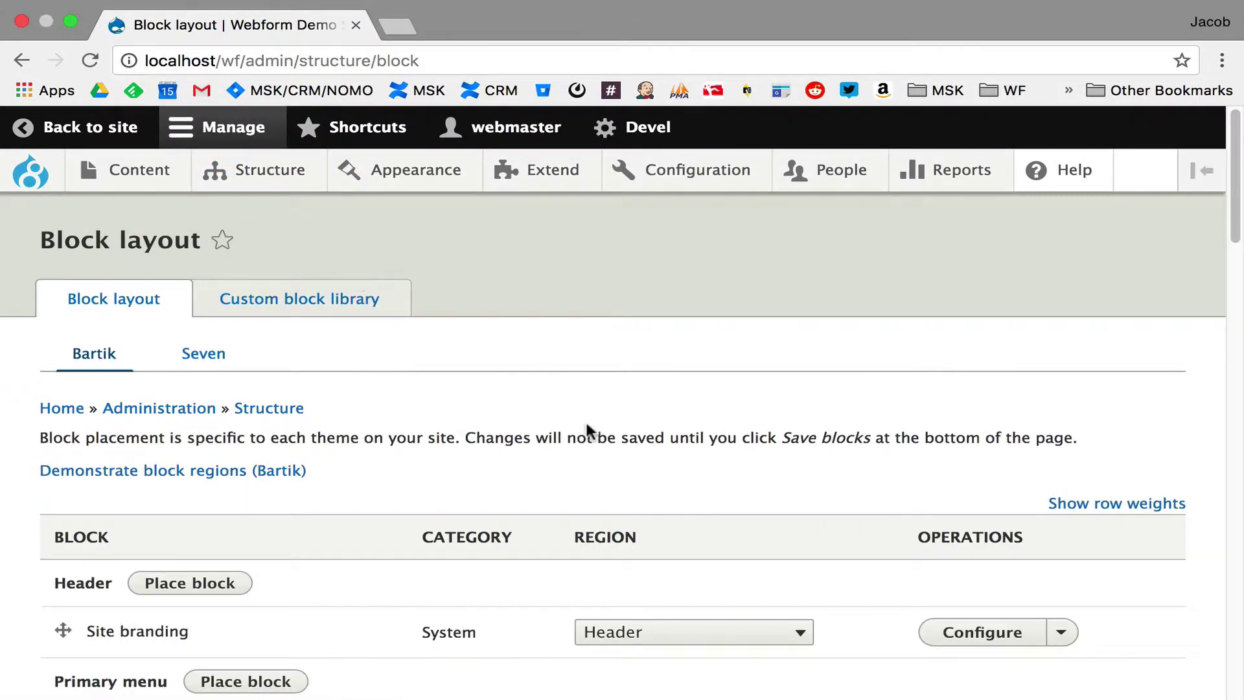
pyautogui.scroll(-1, 348, 486)
pyautogui.scroll(-15, 347, 480)
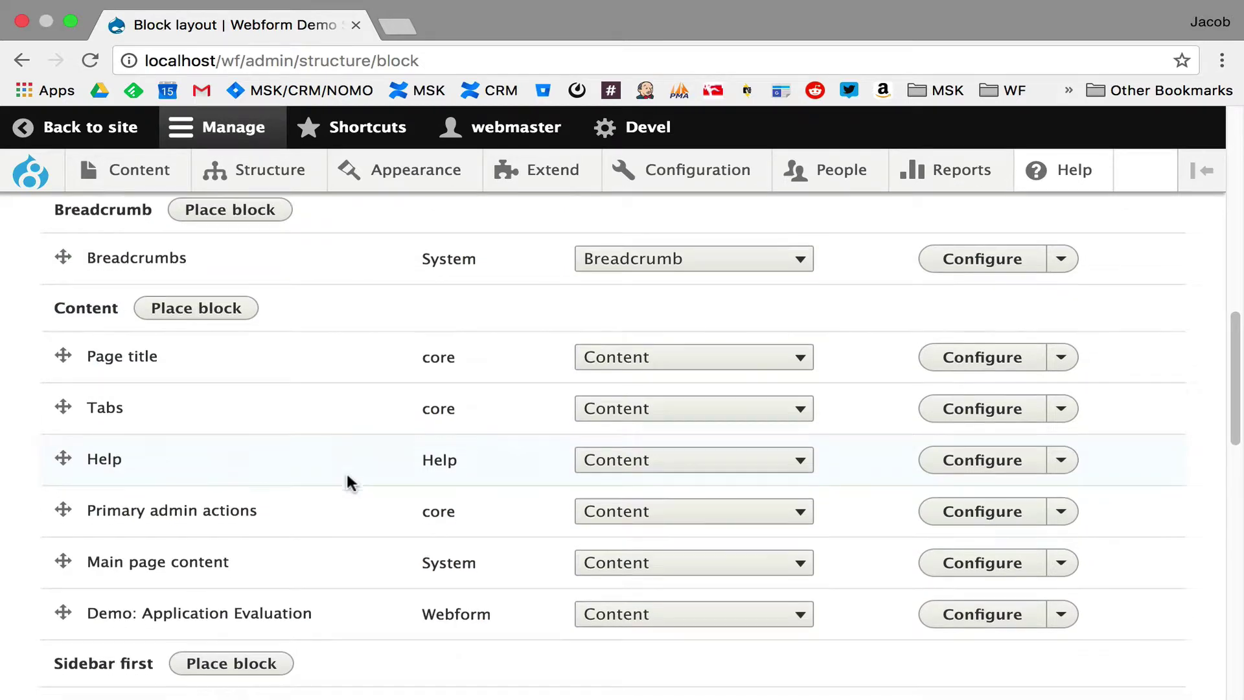
pyautogui.click(251, 466)
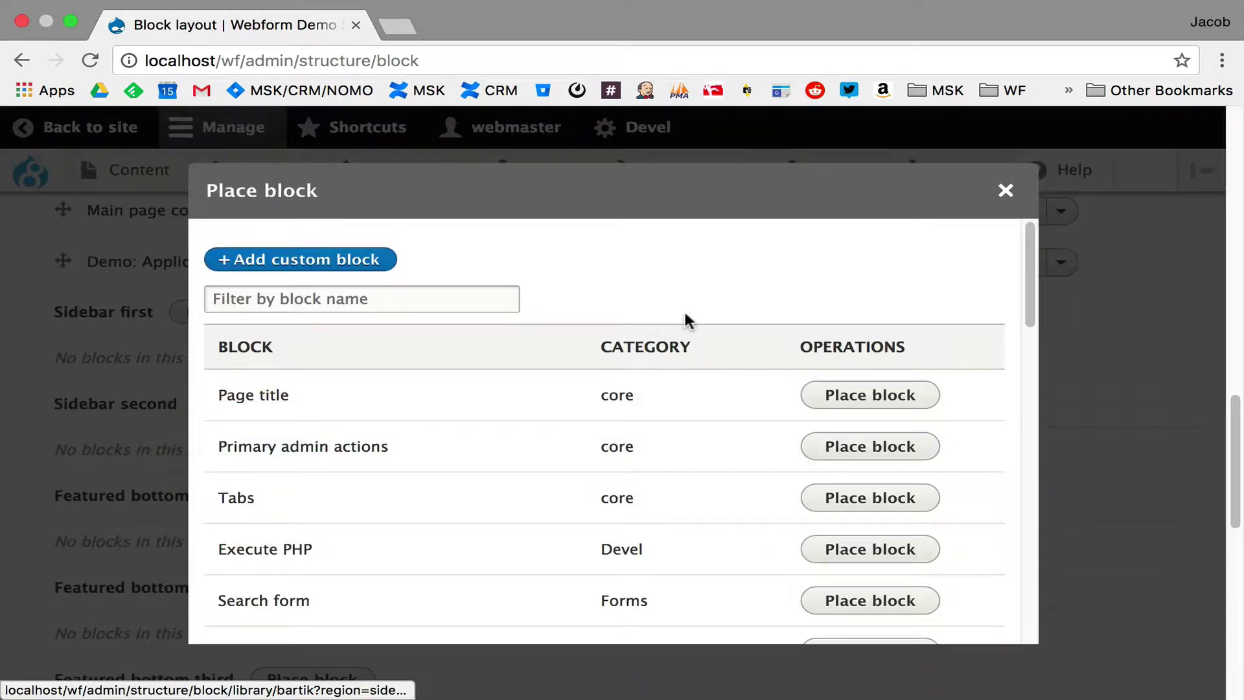
pyautogui.click(410, 293)
pyautogui.write('Web')
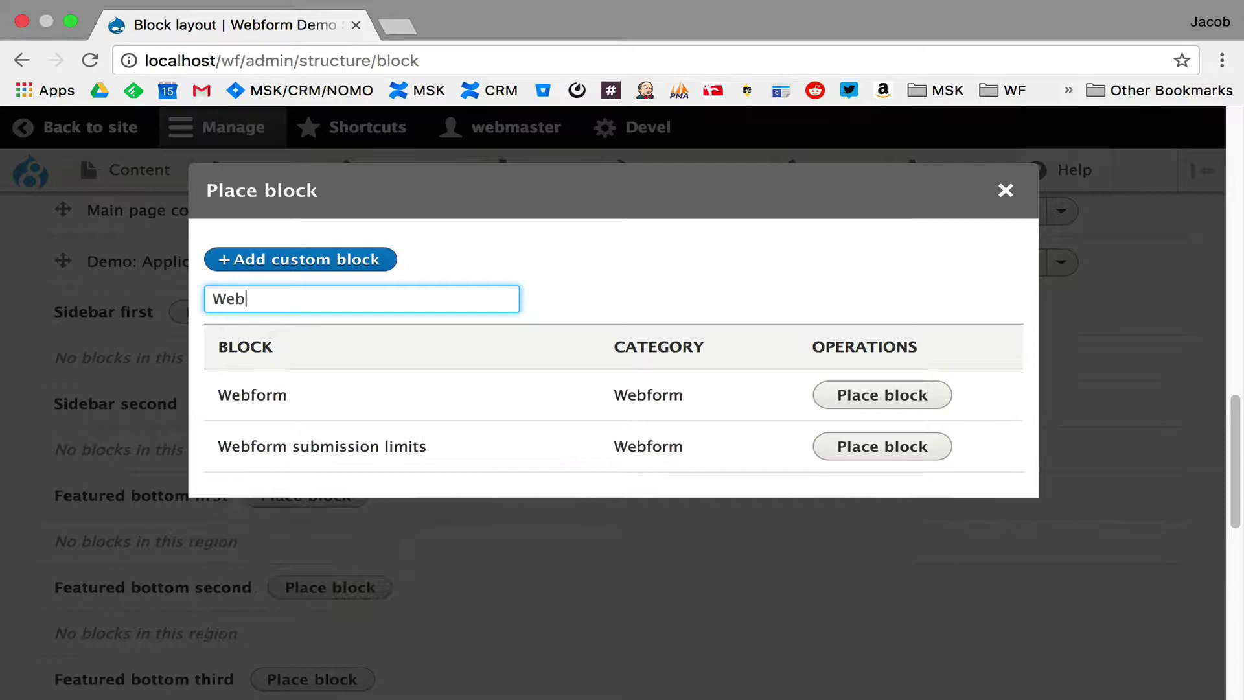
pyautogui.click(882, 395)
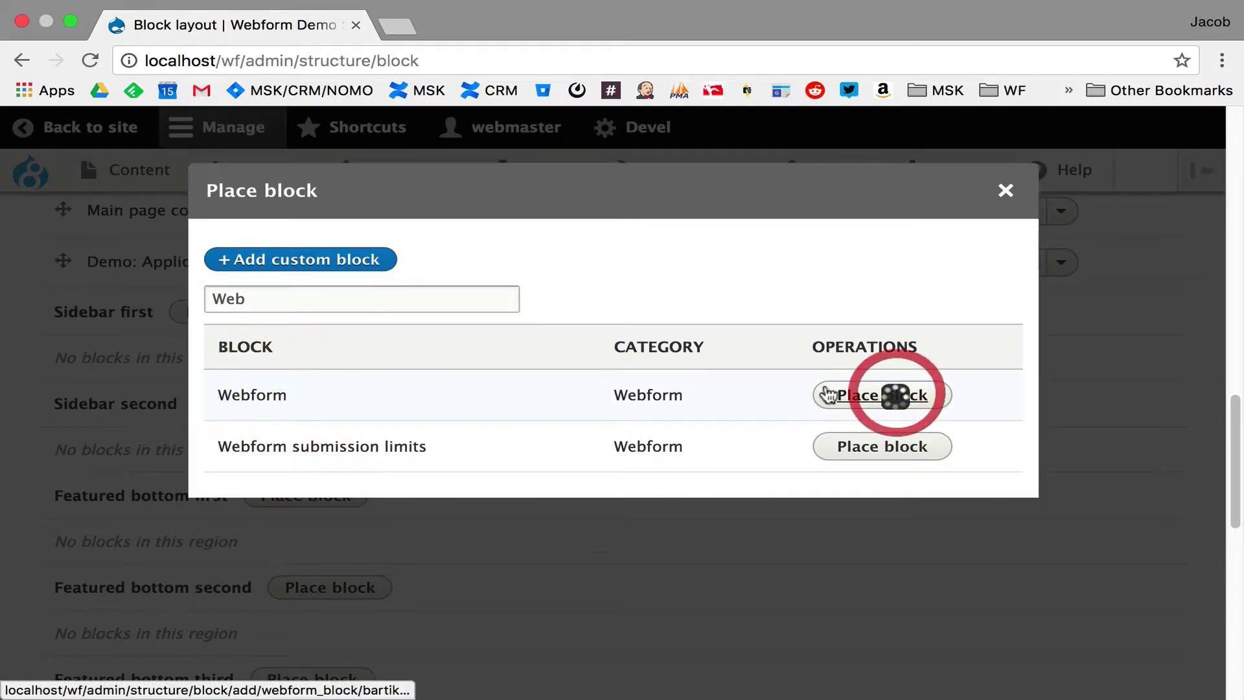
# Set the block to display the Contact webform and save the block
pyautogui.click(402, 453)
pyautogui.write('C')
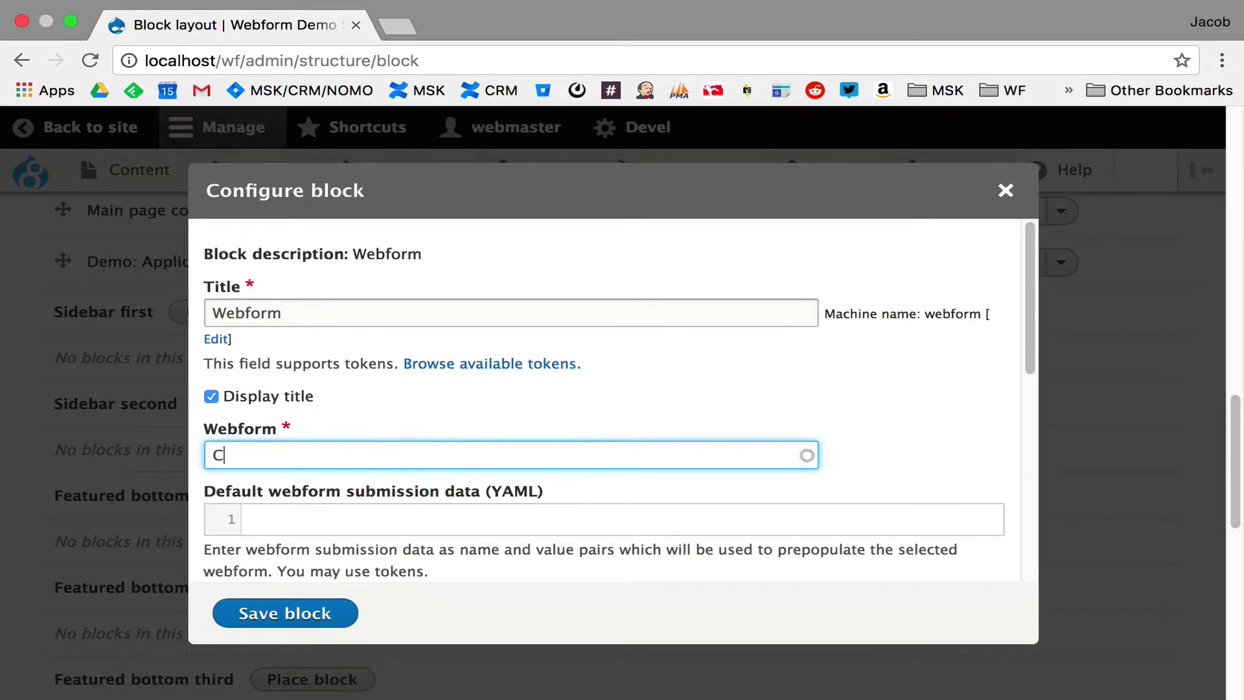
pyautogui.write('ontact')
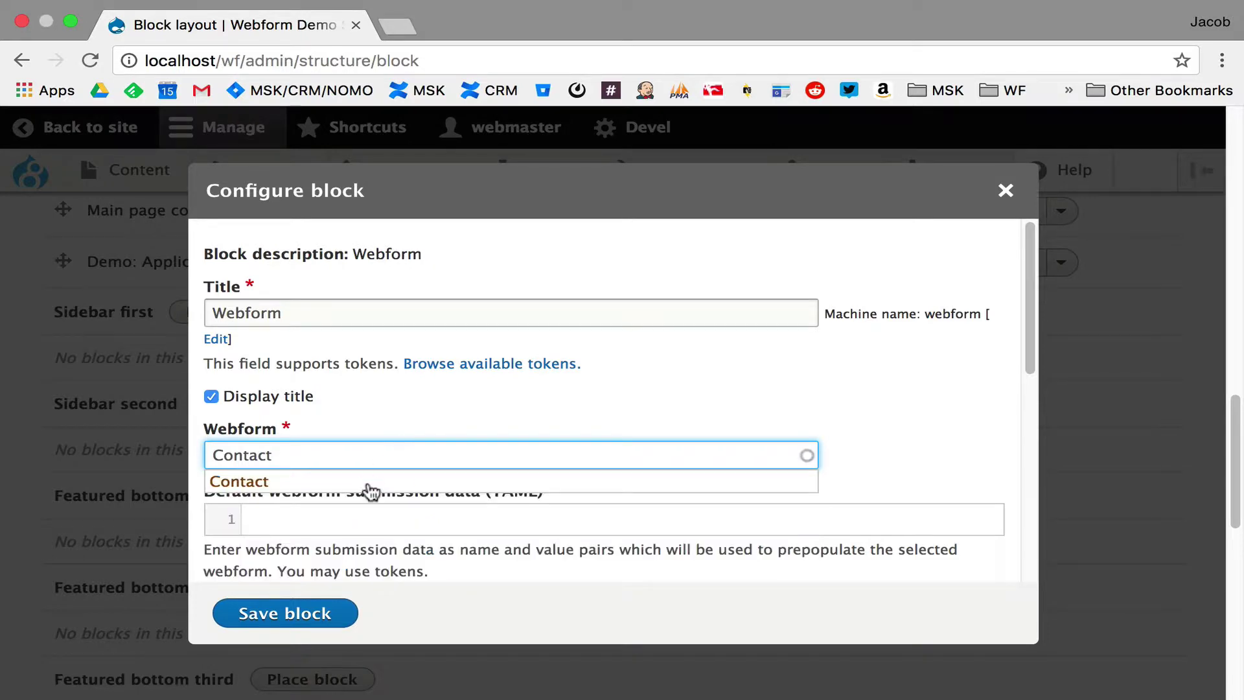
pyautogui.click(371, 481)
pyautogui.scroll(-10, 381, 465)
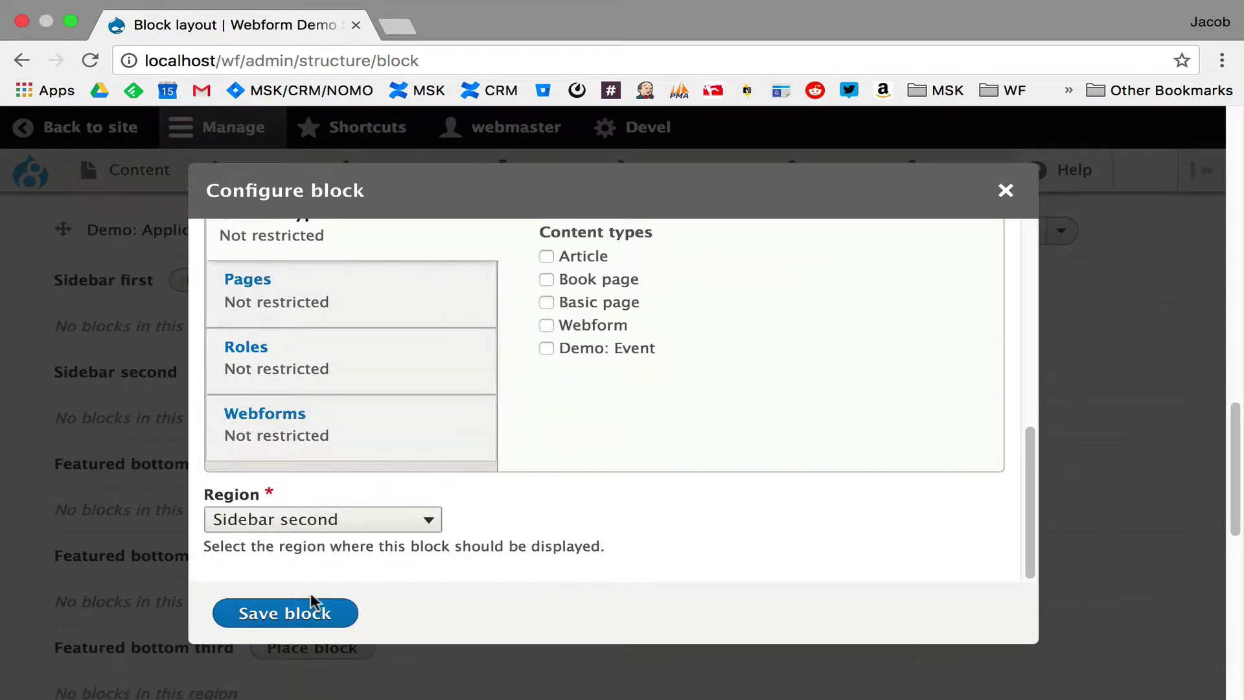
pyautogui.click(303, 616)
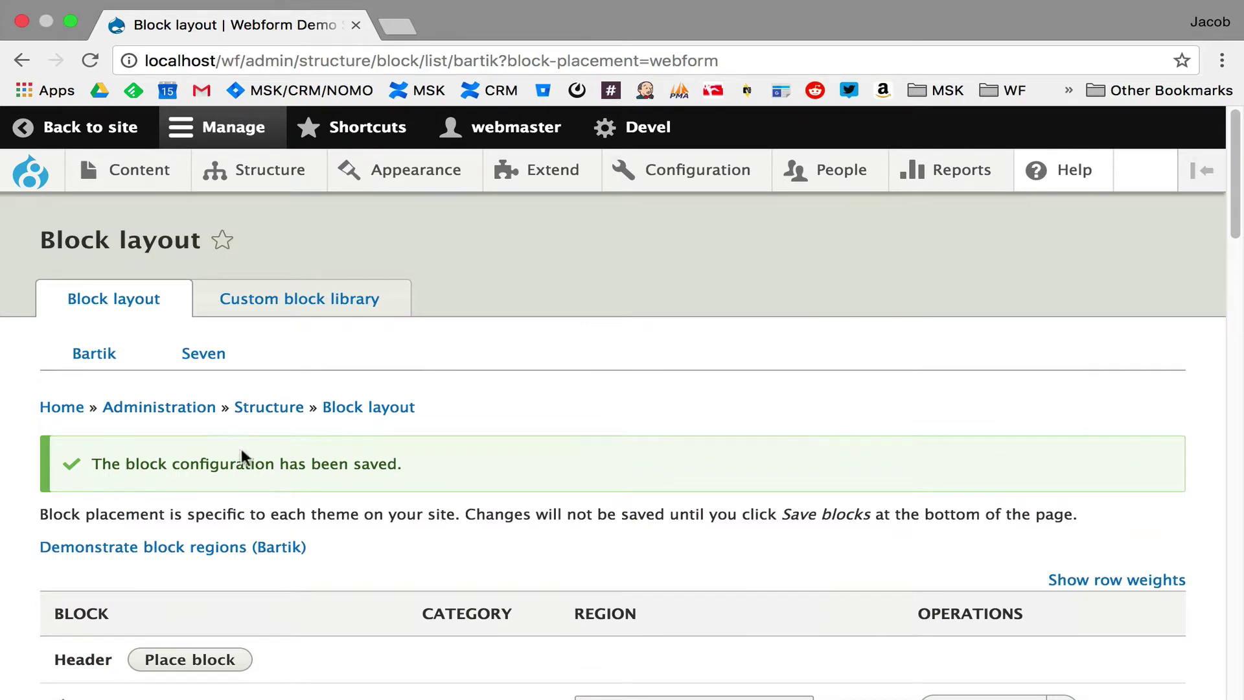
# Return to the site's home page and open the Demo: Event 3 page
pyautogui.click(91, 127)
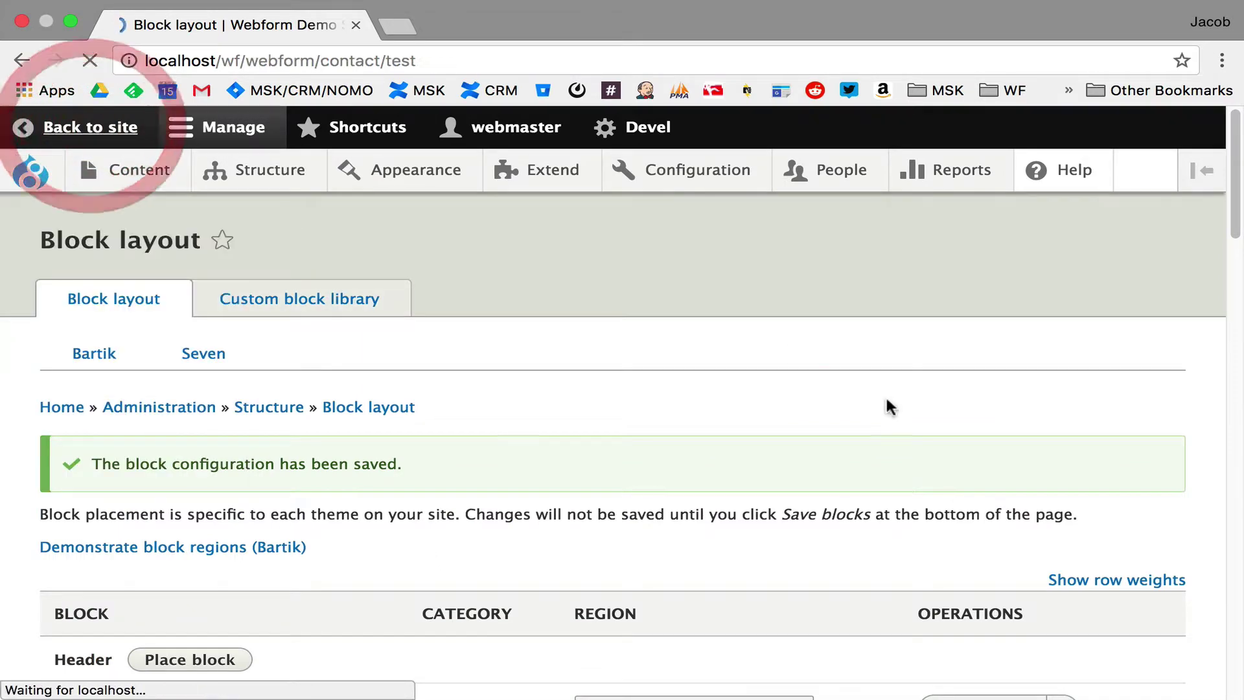
pyautogui.scroll(-10, 574, 395)
pyautogui.scroll(10, 567, 399)
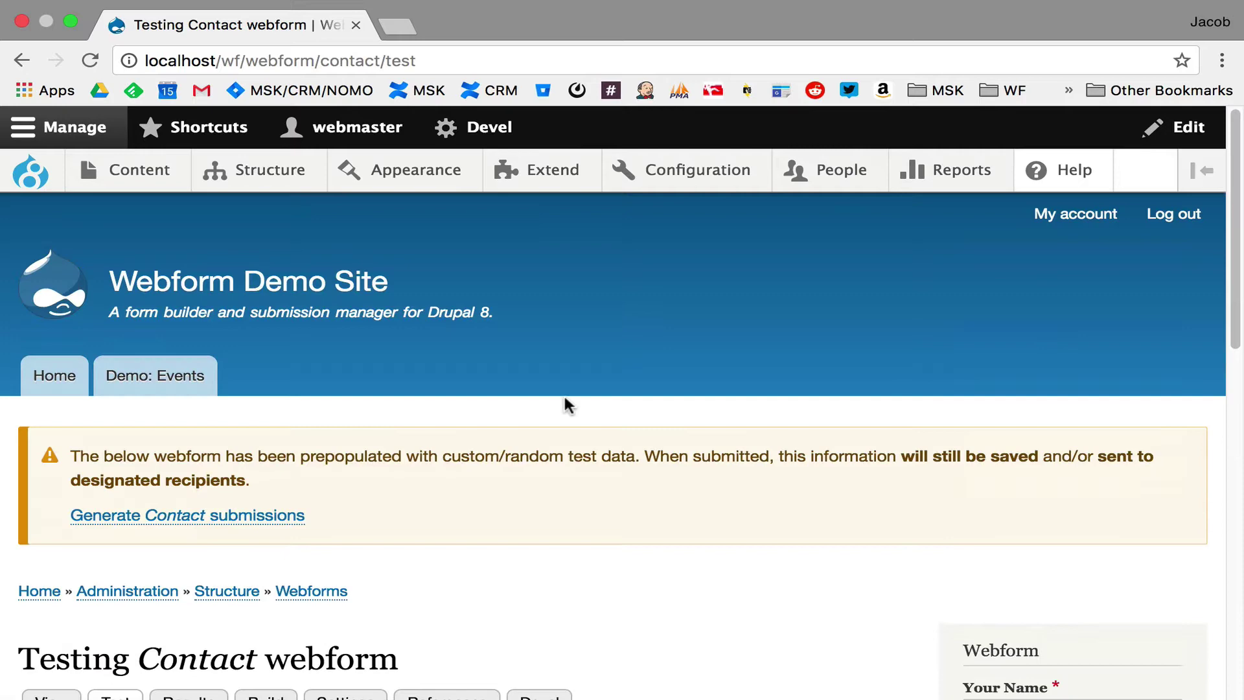
pyautogui.scroll(-5, 563, 397)
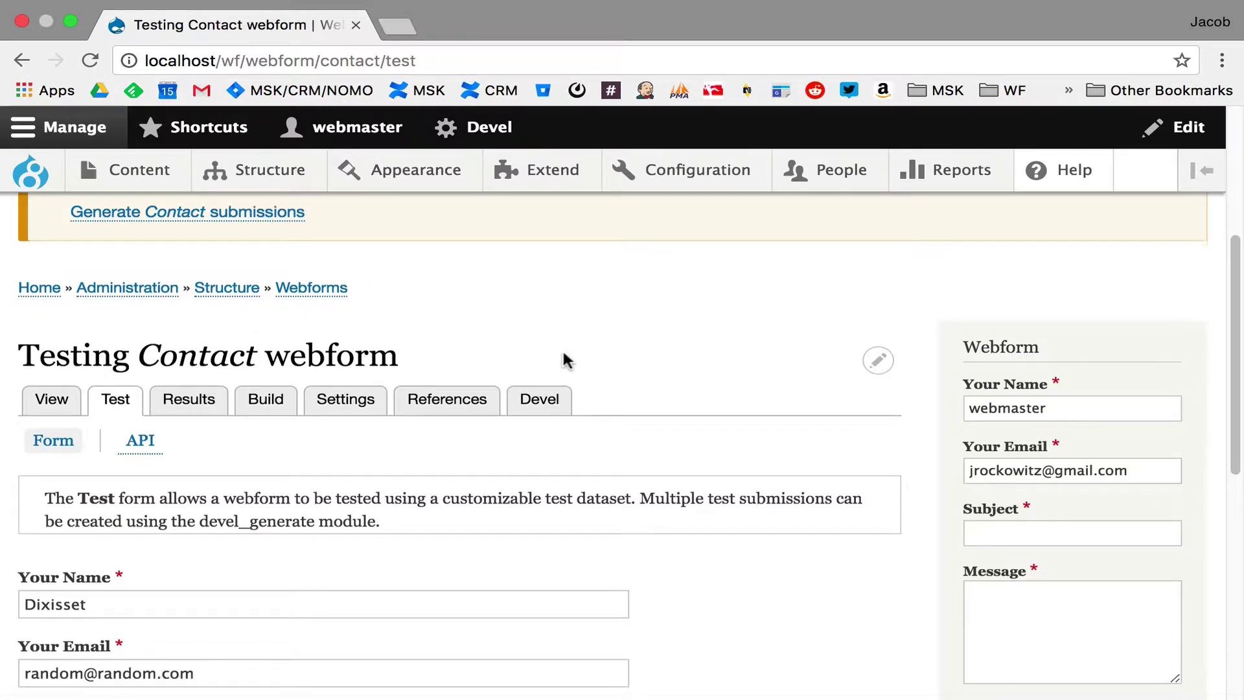
pyautogui.scroll(-10, 563, 353)
pyautogui.scroll(12, 564, 352)
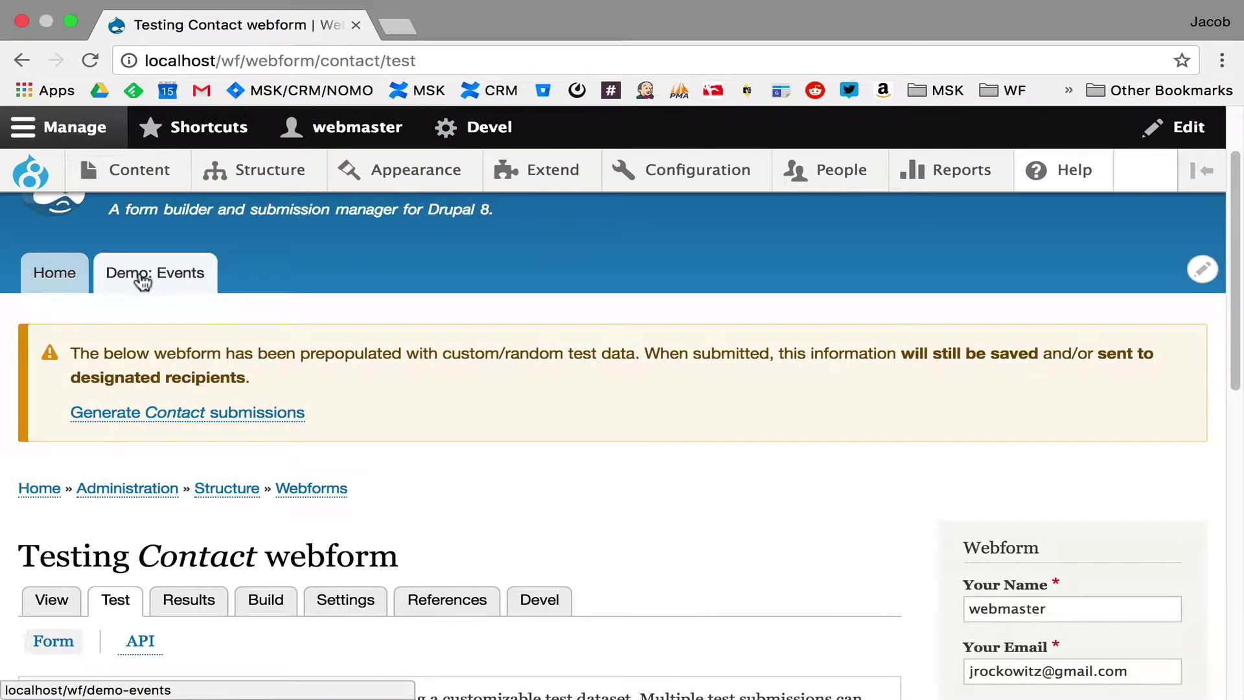
pyautogui.scroll(2, 142, 280)
pyautogui.click(179, 281)
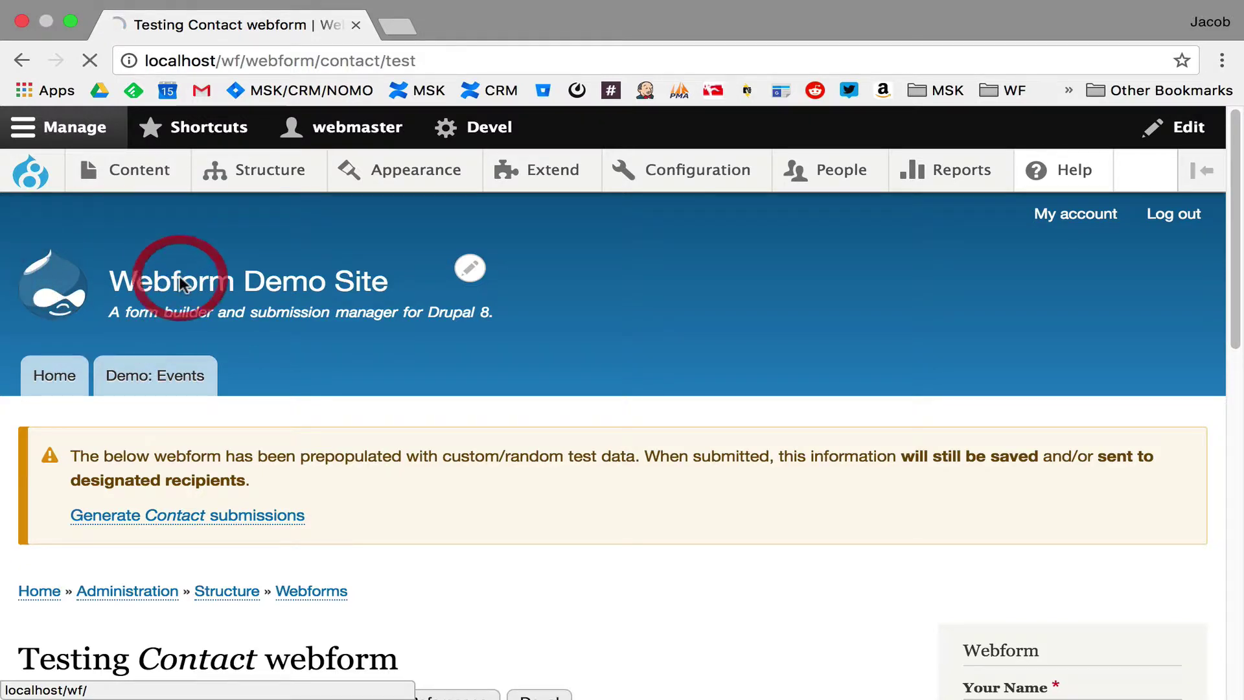
pyautogui.scroll(-13, 495, 386)
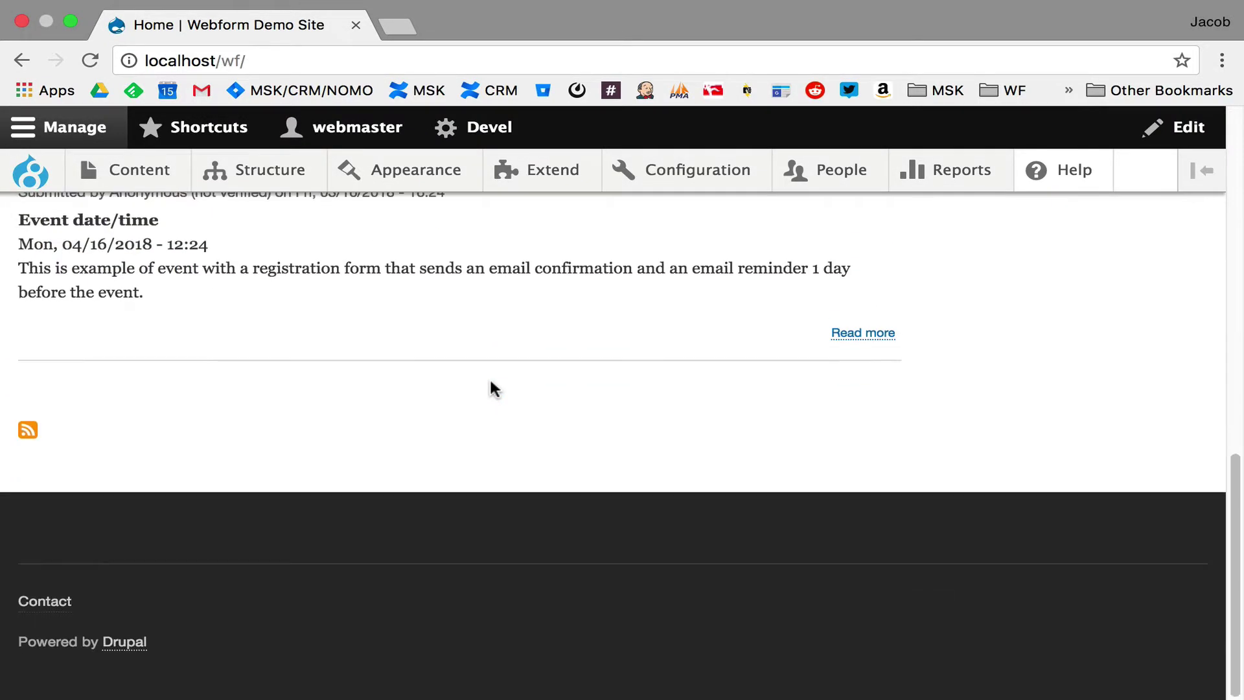
pyautogui.scroll(3, 486, 388)
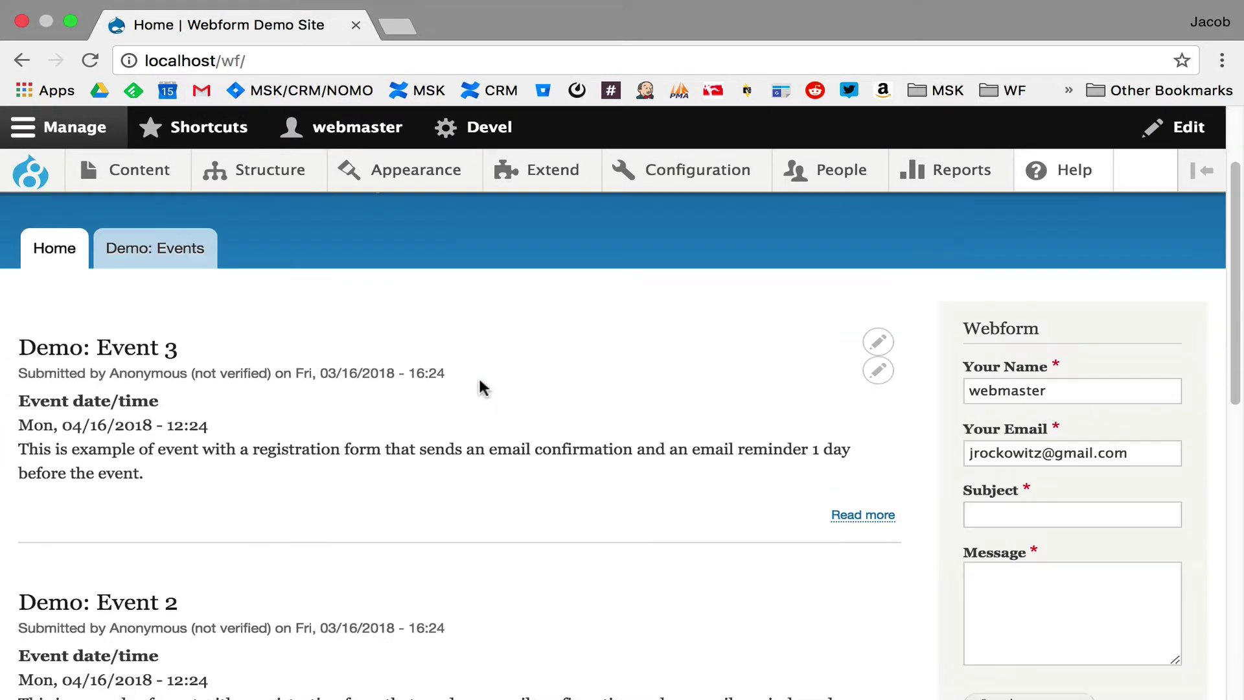
pyautogui.click(107, 352)
# Send a sidebar contact message with subject 'Test' and message 'asdsad'
pyautogui.scroll(-2, 974, 570)
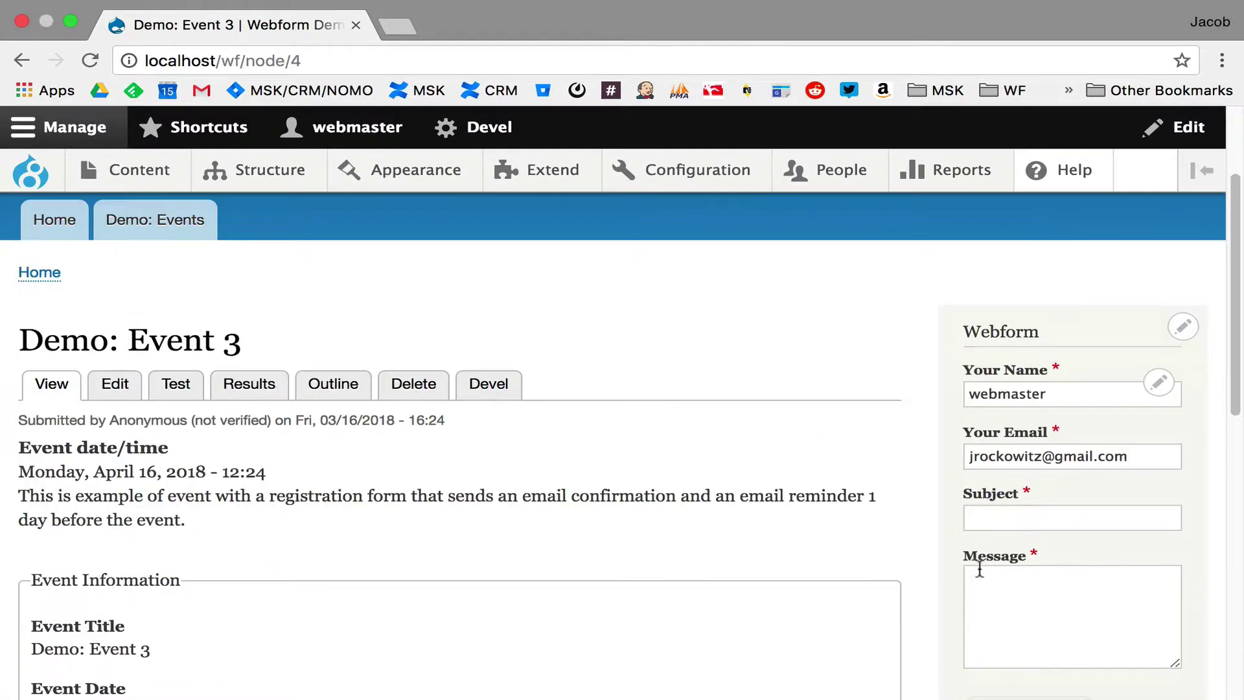
pyautogui.click(1025, 519)
pyautogui.write('Test')
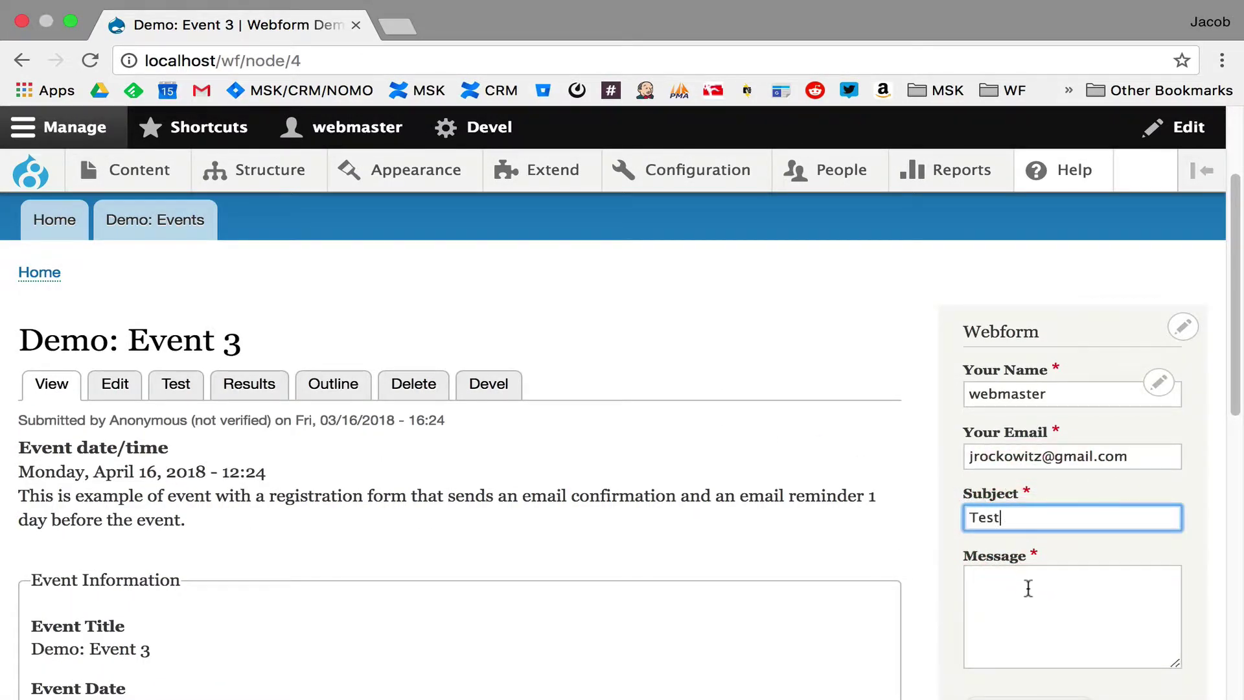
pyautogui.click(1028, 589)
pyautogui.write('asdsad')
pyautogui.scroll(-5, 997, 552)
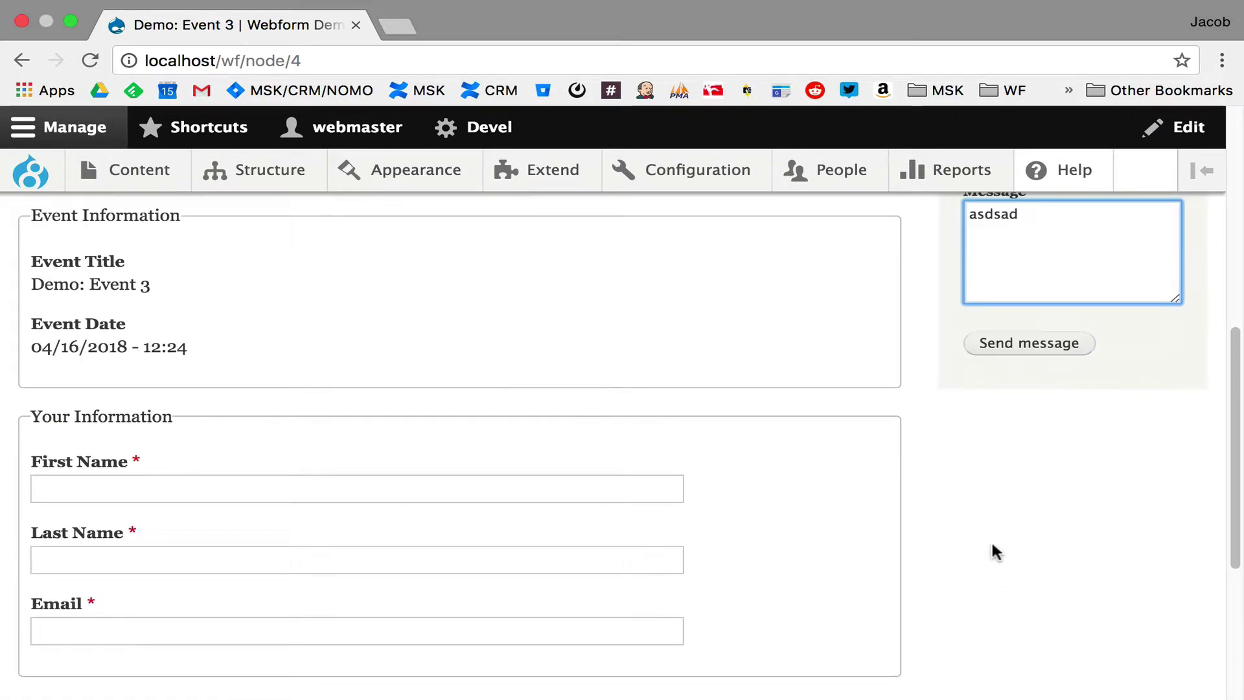
pyautogui.click(1022, 344)
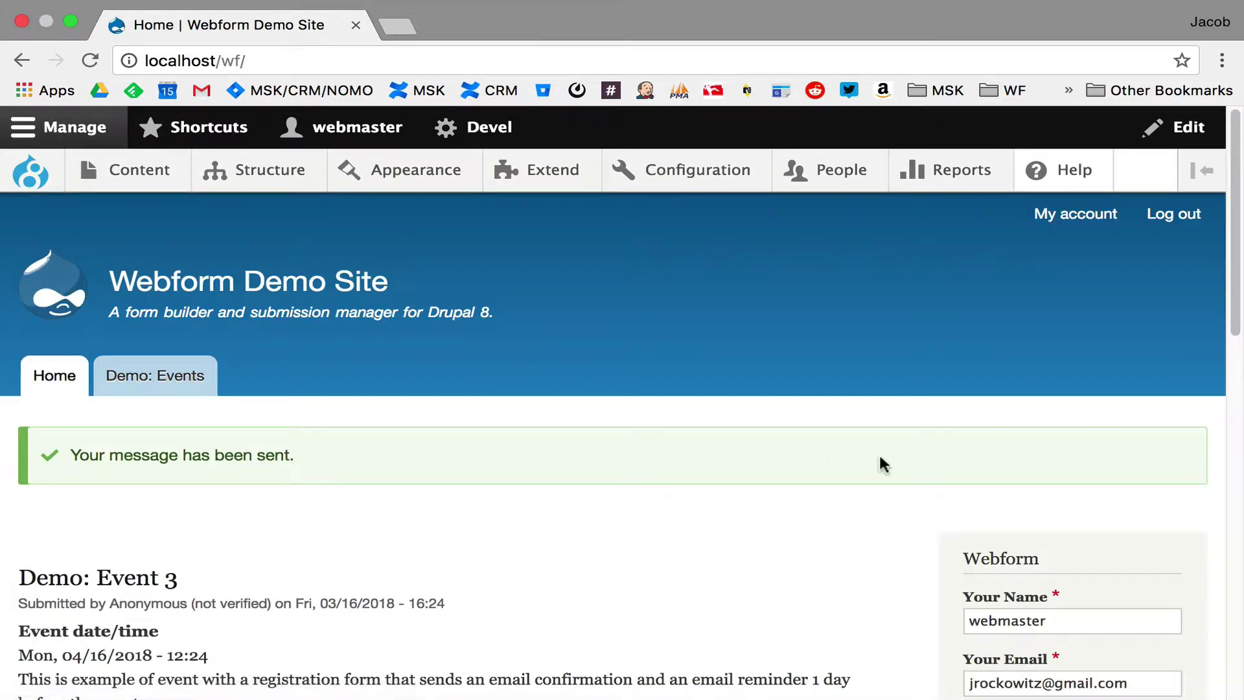
# Open the Contact webform's Results through the block's quick links
pyautogui.scroll(-3, 907, 467)
pyautogui.moveTo(1089, 466)
pyautogui.click(1166, 453)
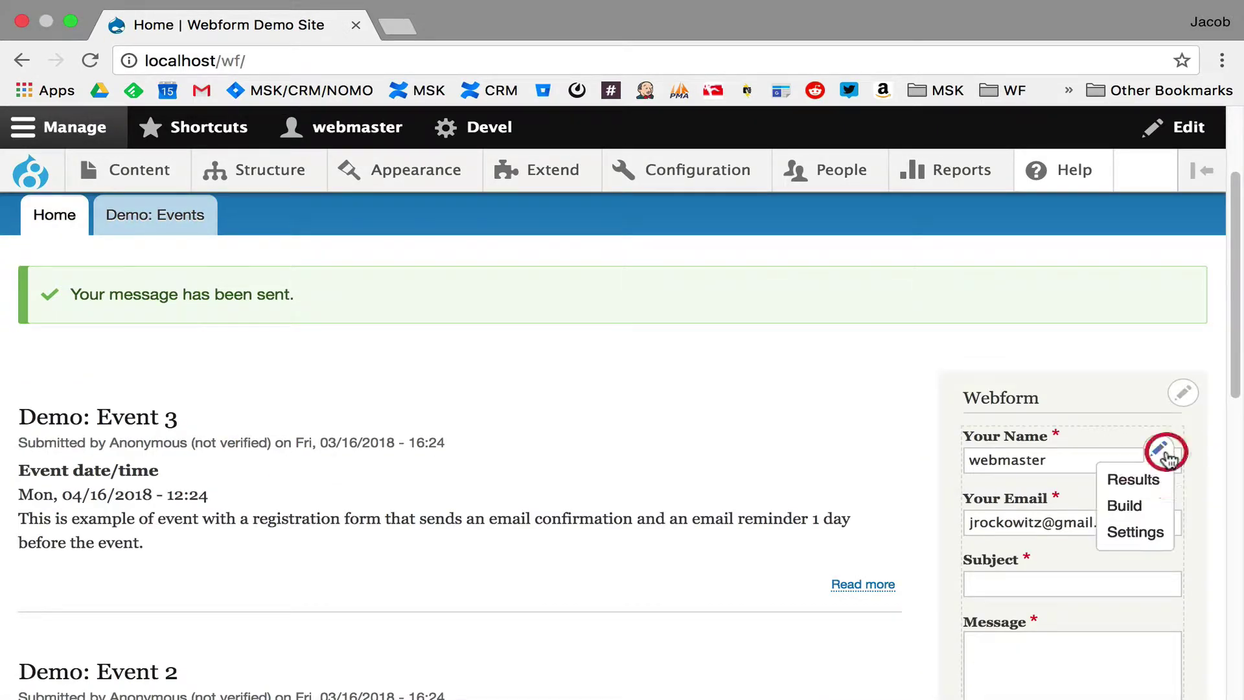
pyautogui.click(1136, 474)
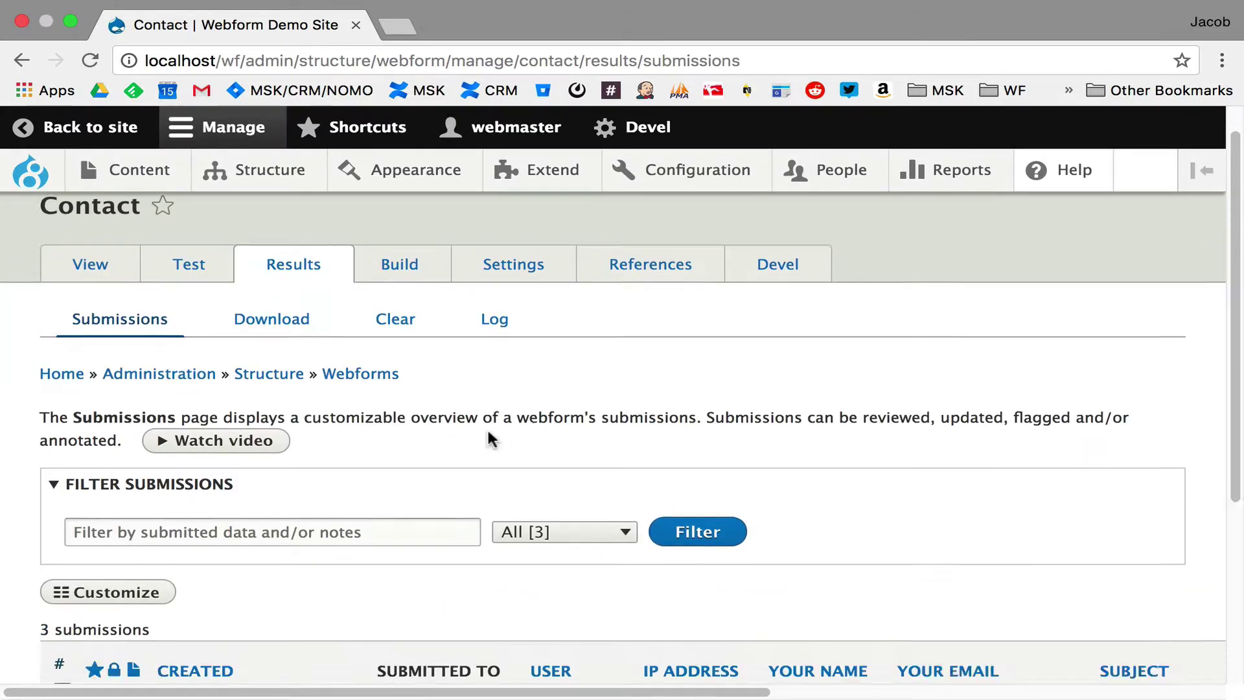
pyautogui.scroll(-3, 489, 434)
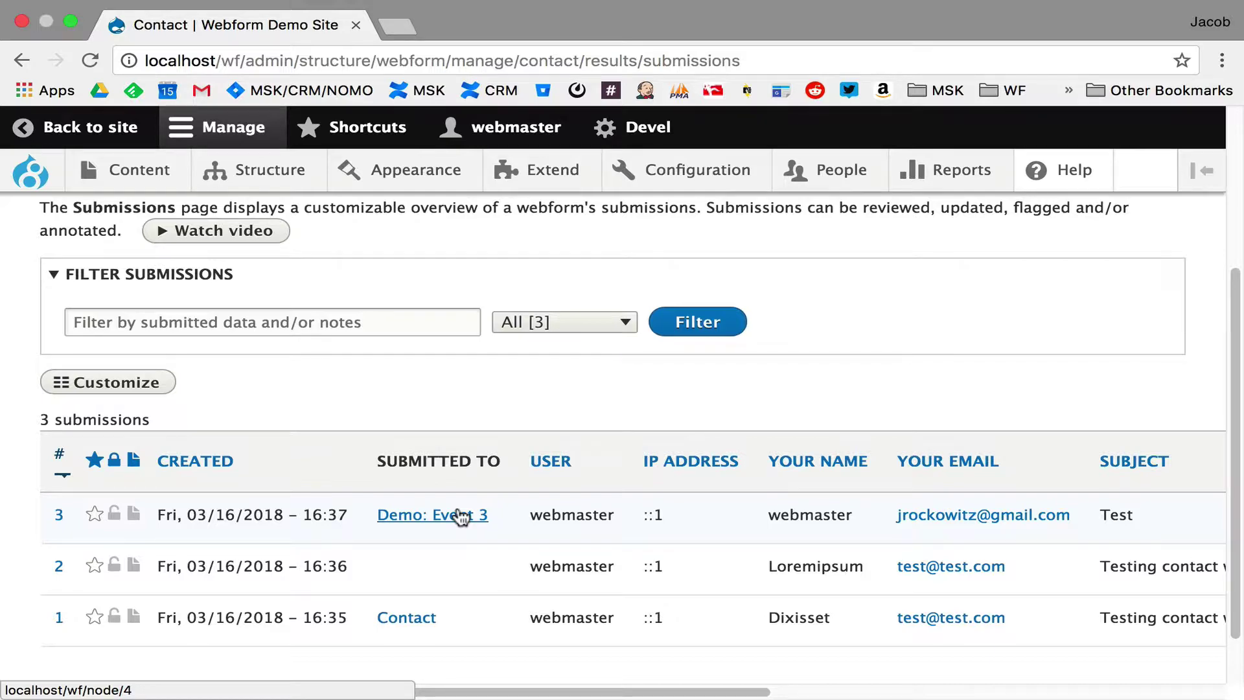
pyautogui.hotkey('ctrl', 'Right')
pyautogui.press('Right')
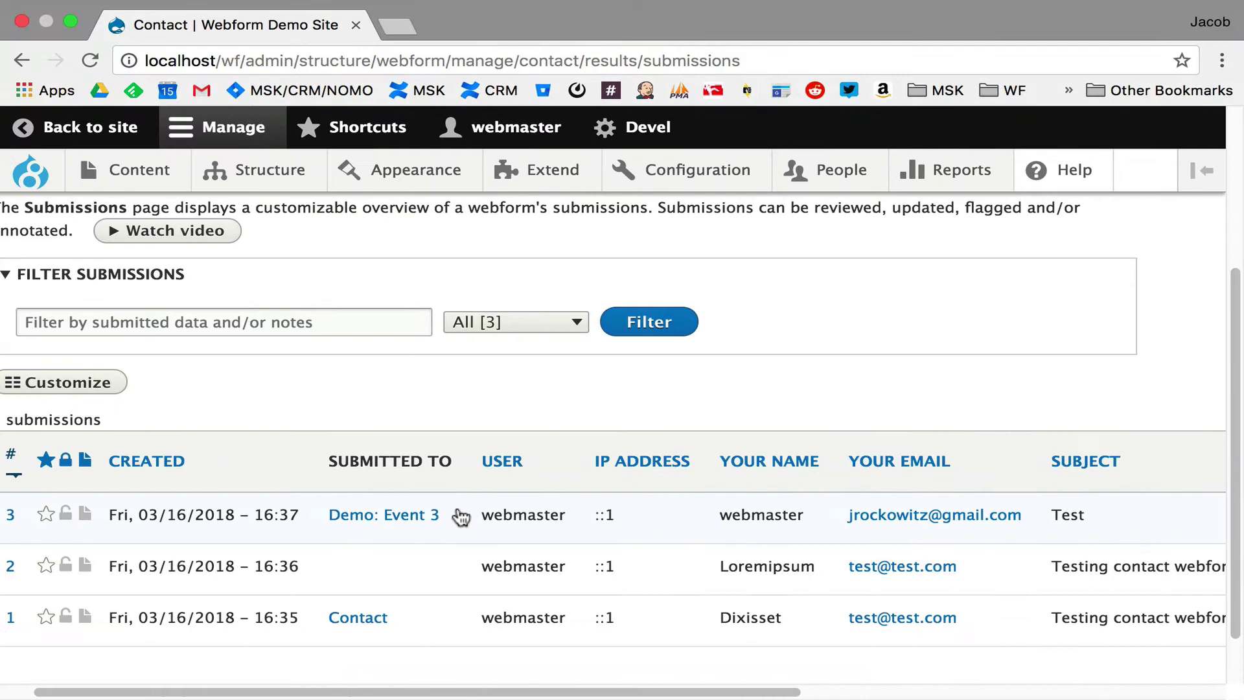
pyautogui.hscroll(-2, 564, 691)
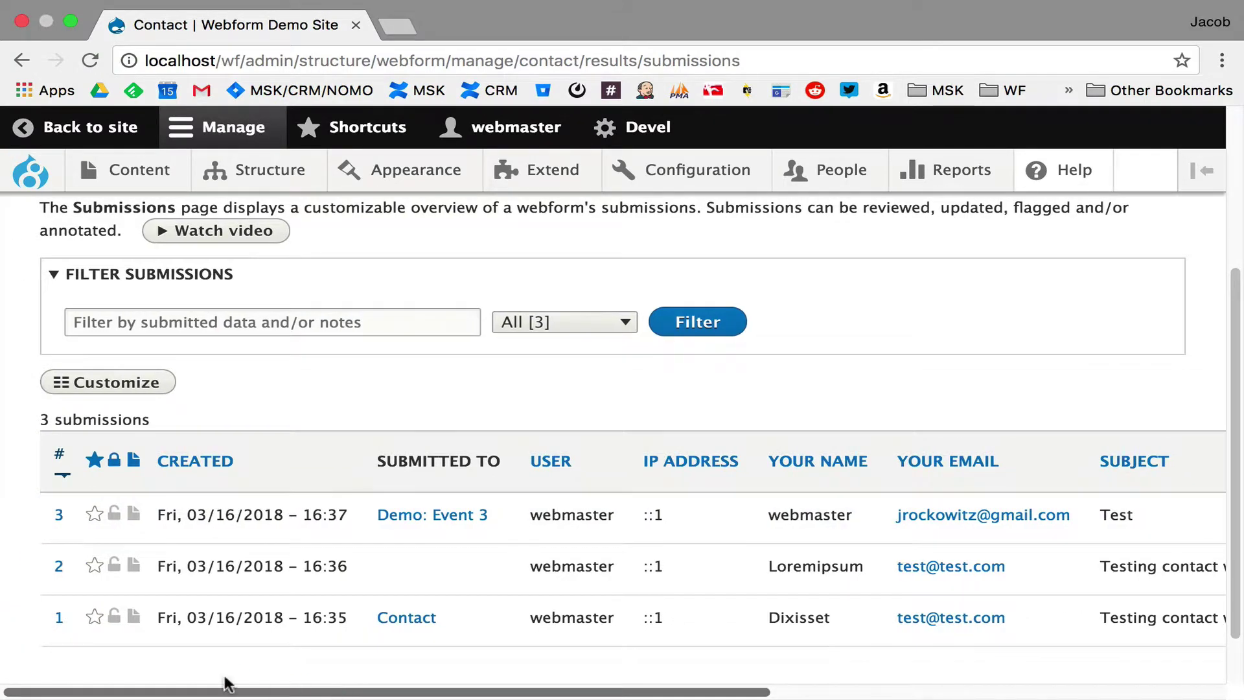
# Open submission 3 and view it as a table and as plain text
pyautogui.click(294, 518)
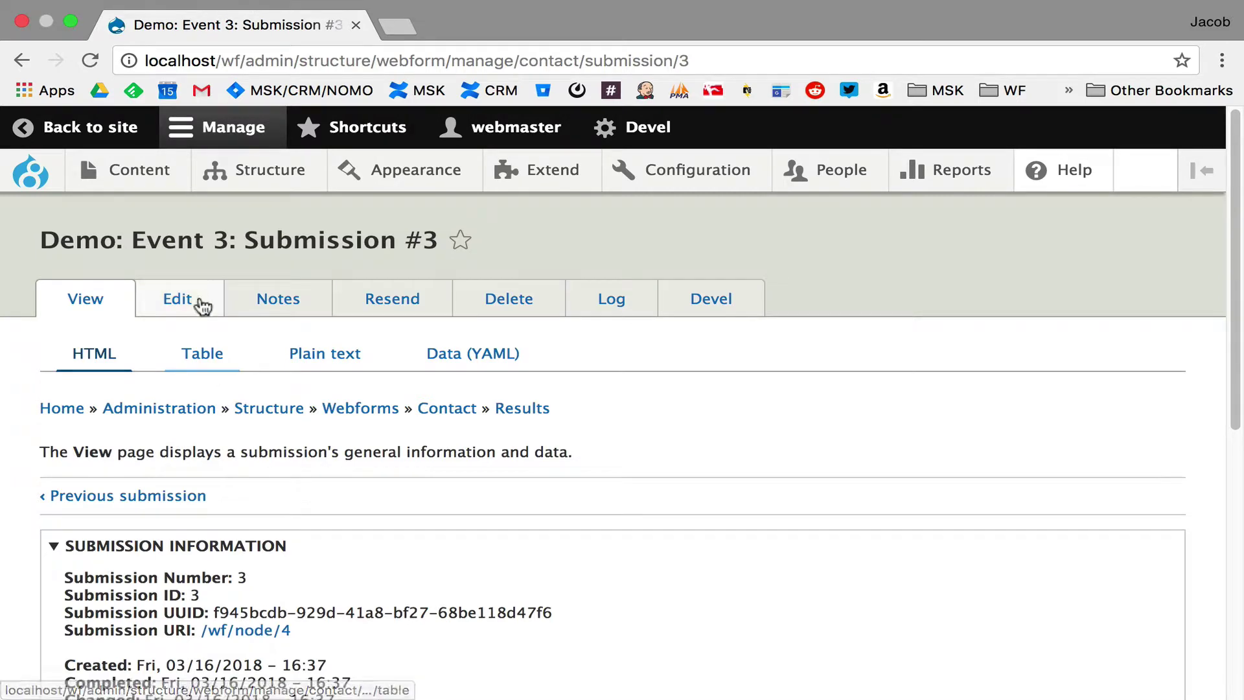
pyautogui.click(207, 363)
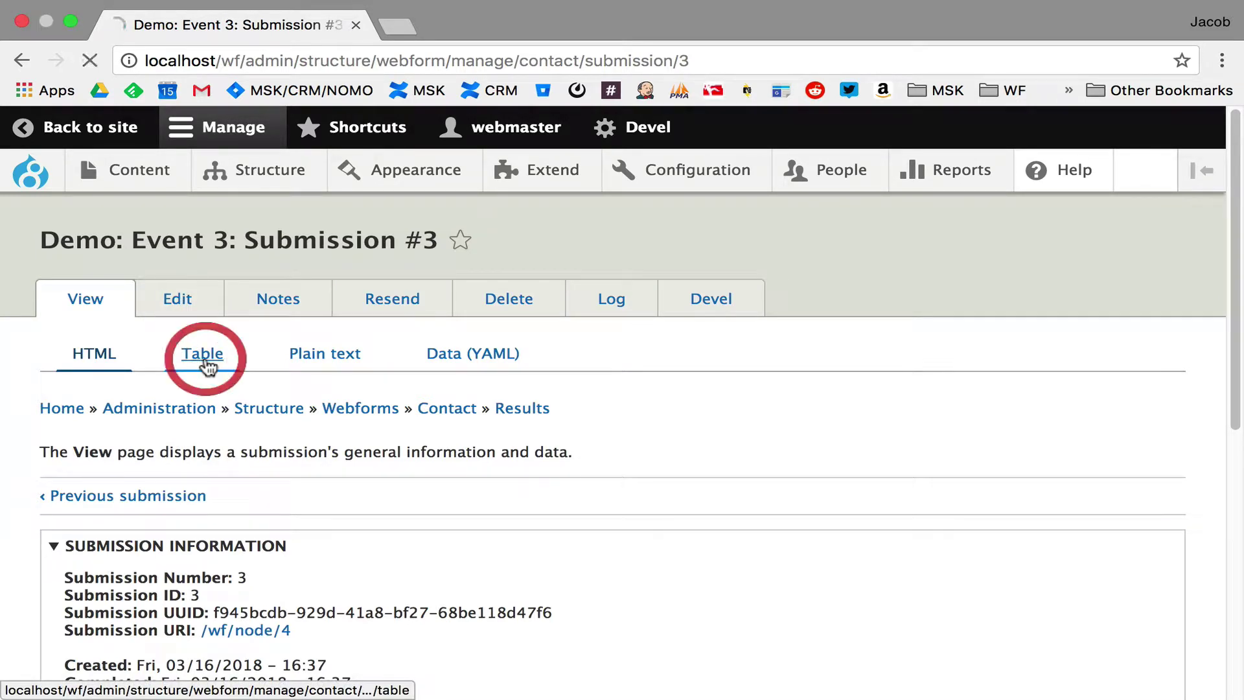
pyautogui.scroll(-5, 208, 368)
pyautogui.scroll(7, 208, 368)
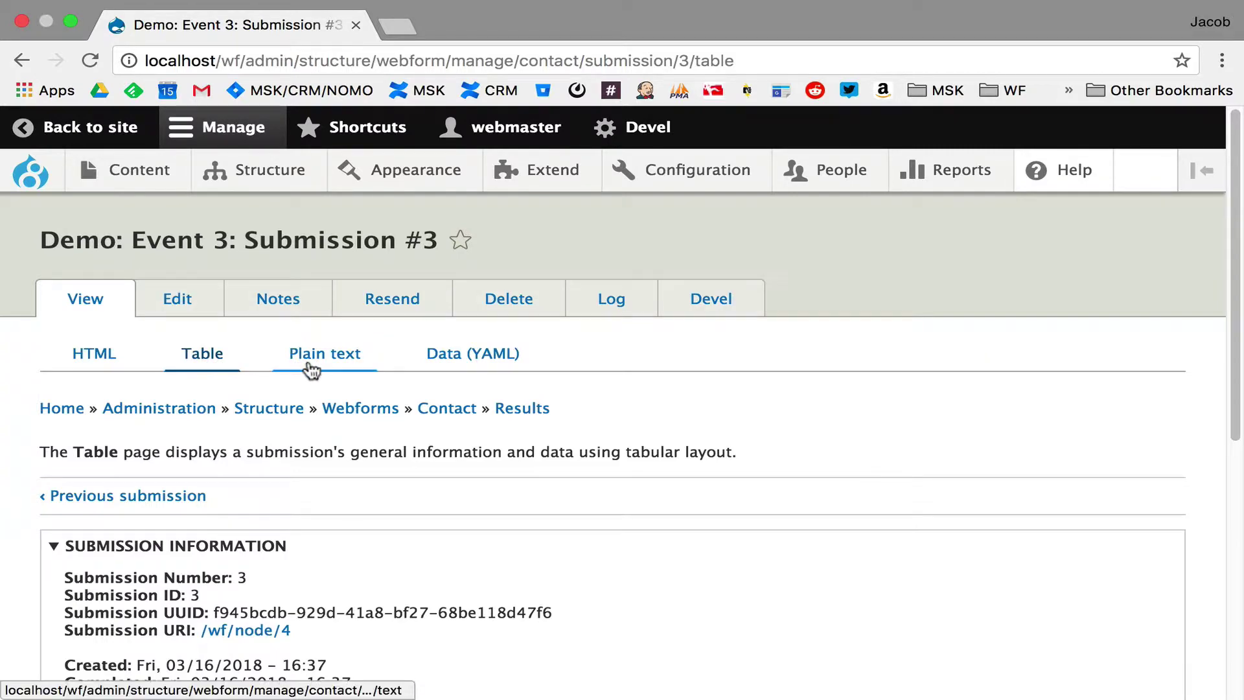
pyautogui.click(353, 358)
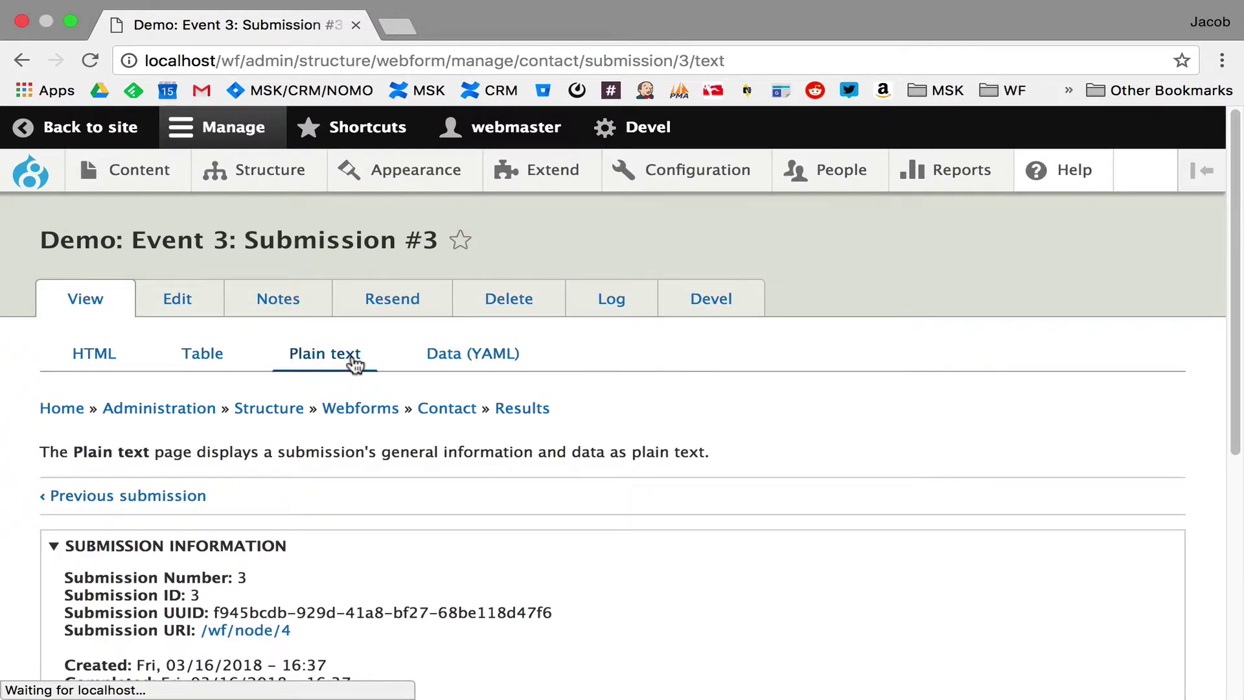
pyautogui.scroll(-5, 355, 366)
pyautogui.scroll(5, 355, 366)
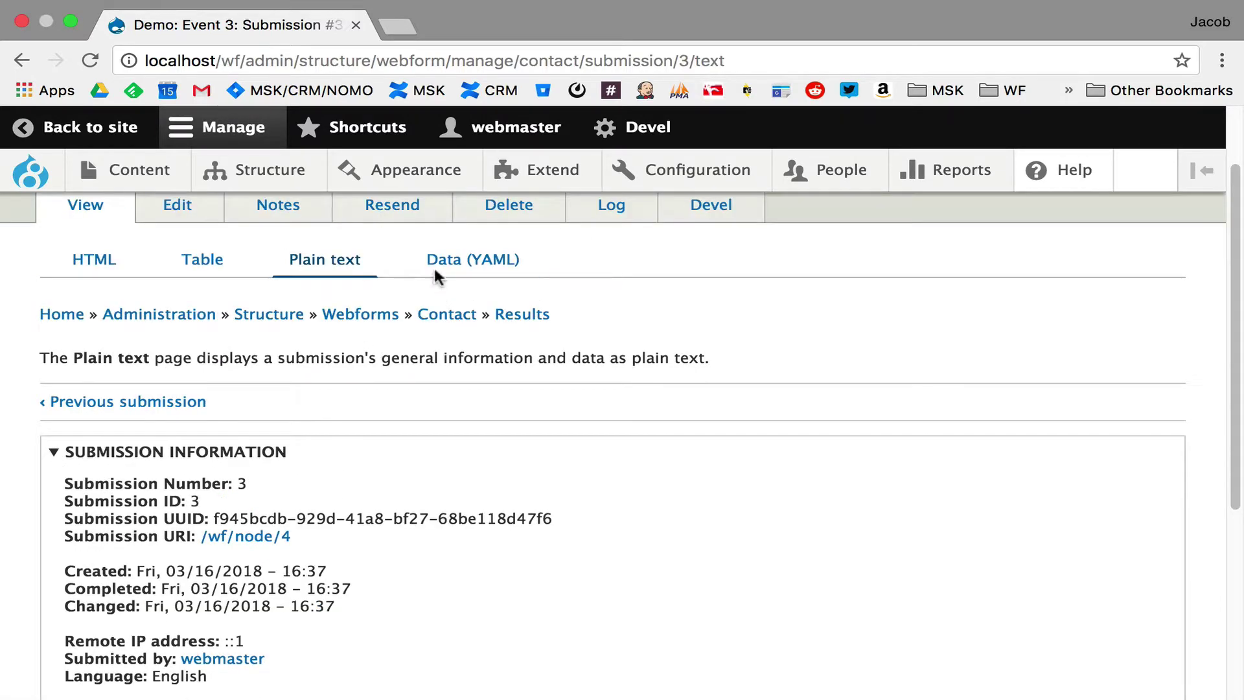
# Look through submission 3's Edit, Notes and Resend pages
pyautogui.click(178, 205)
pyautogui.click(300, 310)
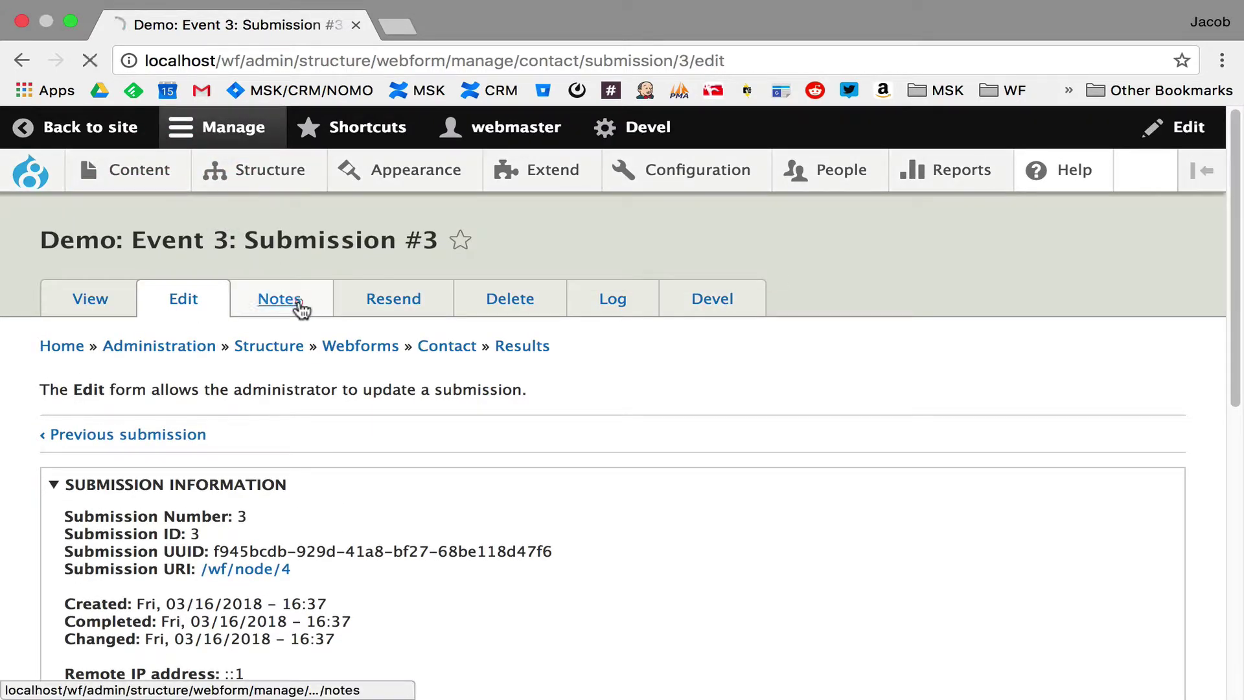
pyautogui.scroll(-7, 275, 349)
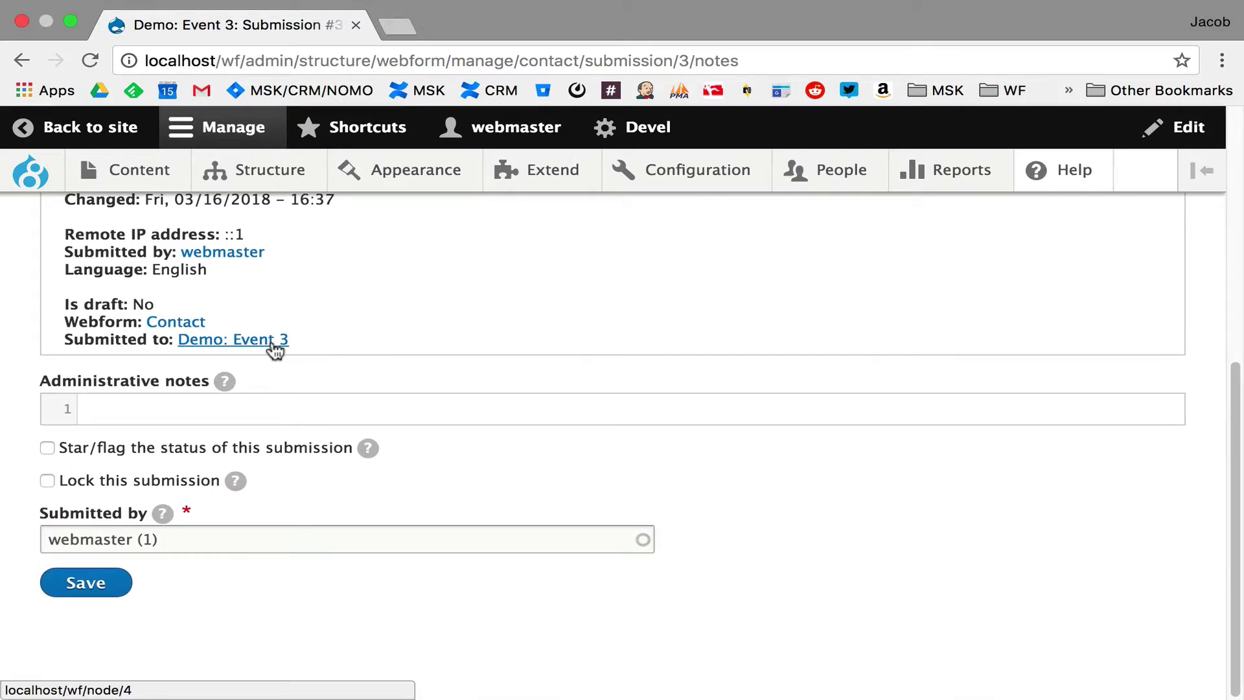
pyautogui.scroll(7, 519, 415)
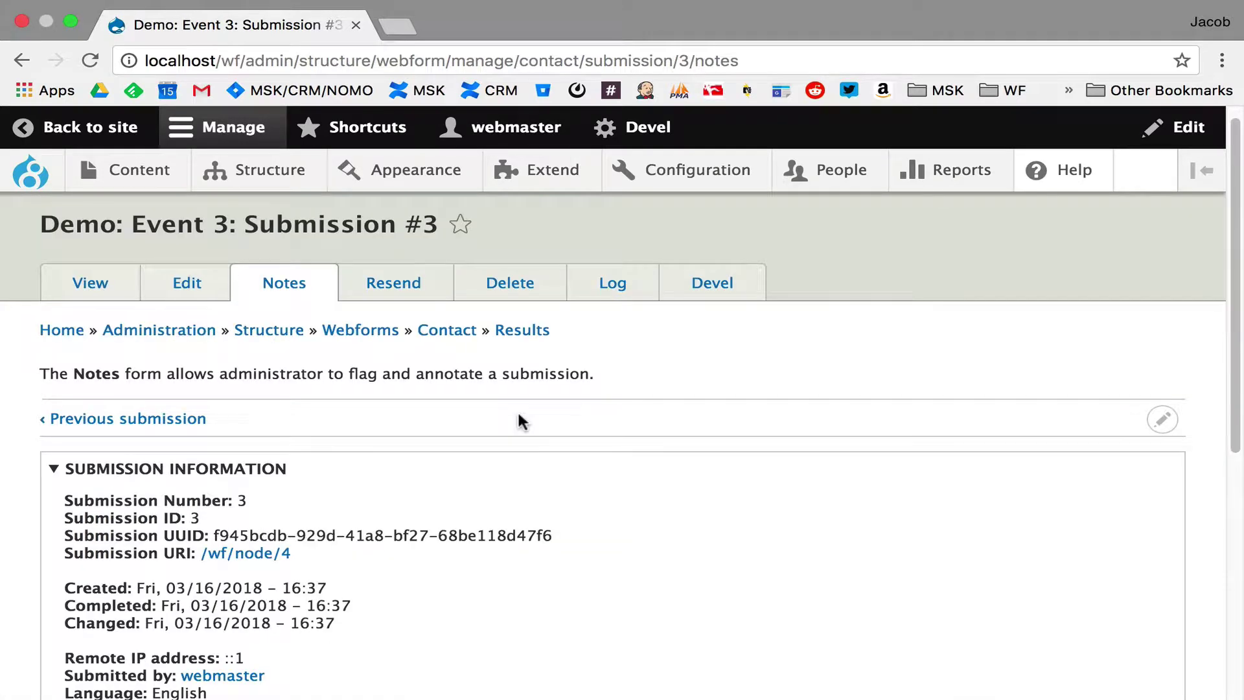
pyautogui.click(410, 281)
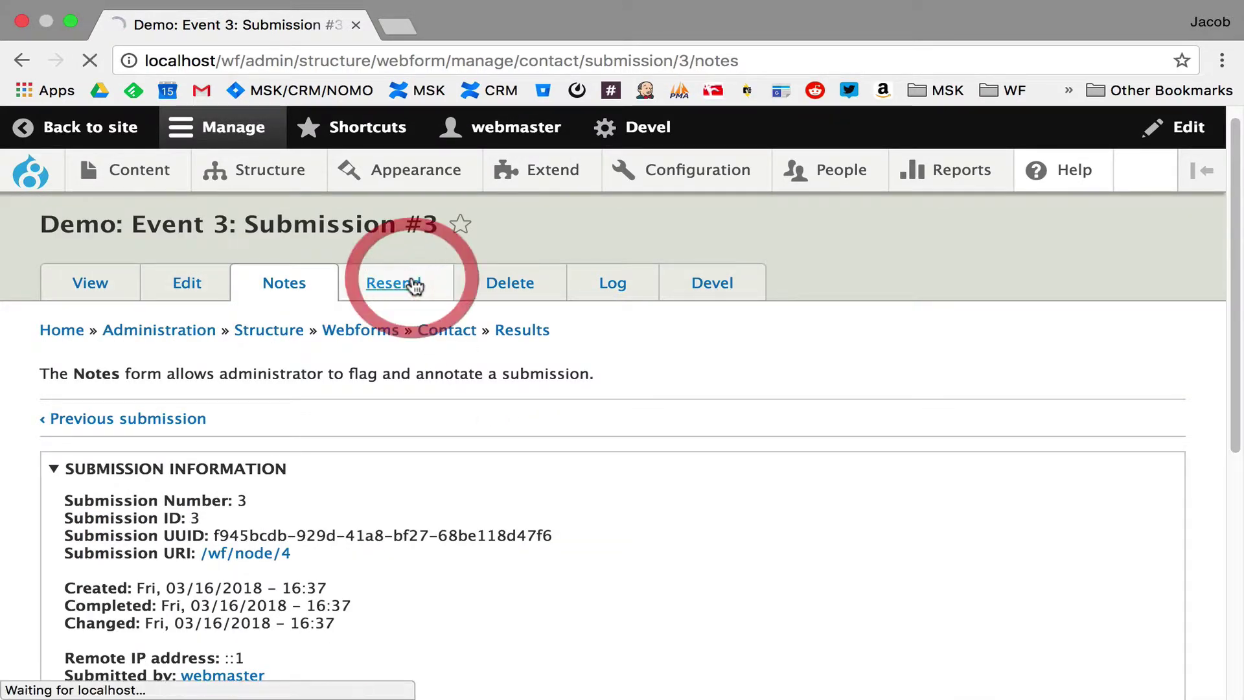
# Open Submission #3's Log tab to review its creation and the confirmation and notification emails
pyautogui.scroll(-15, 344, 444)
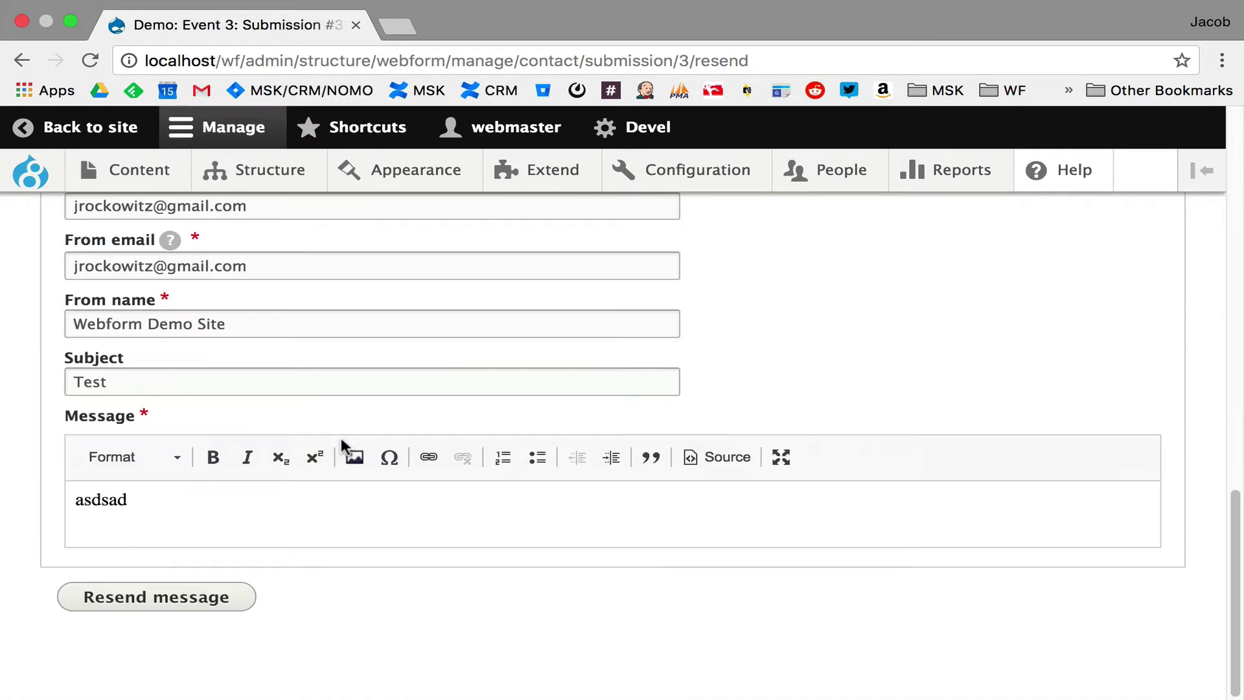
pyautogui.moveTo(156, 503); pyautogui.dragTo(11, 488)
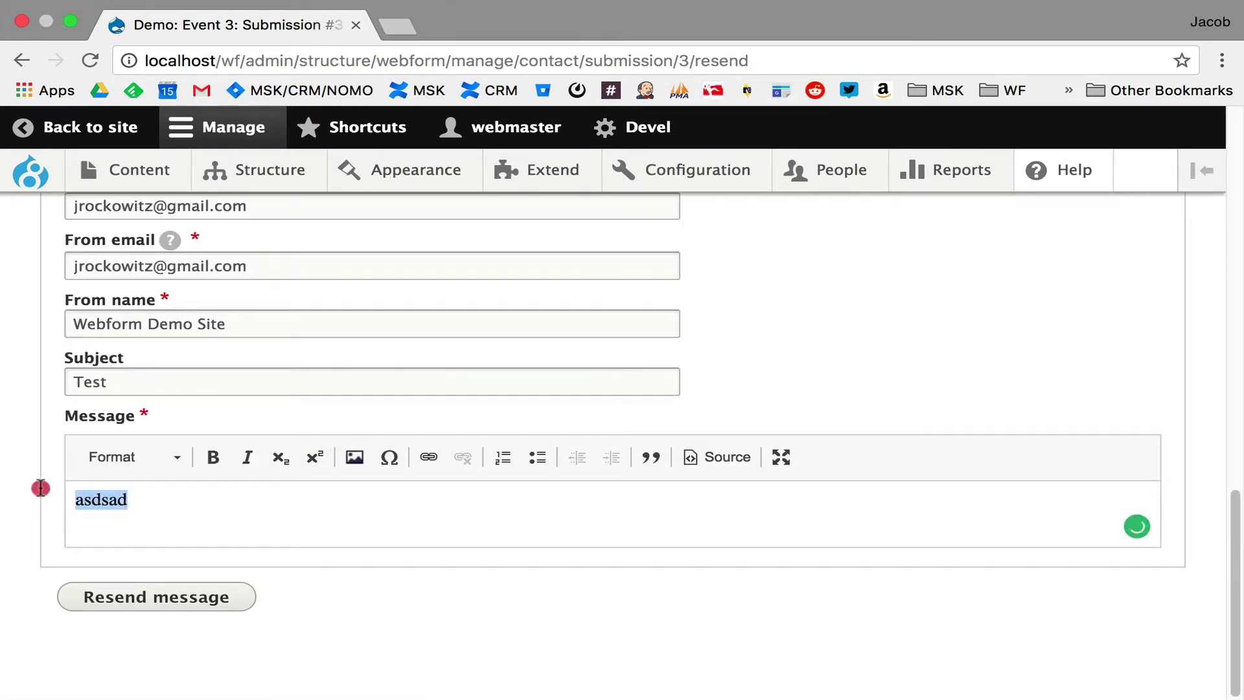
pyautogui.click(353, 494)
pyautogui.scroll(1, 355, 497)
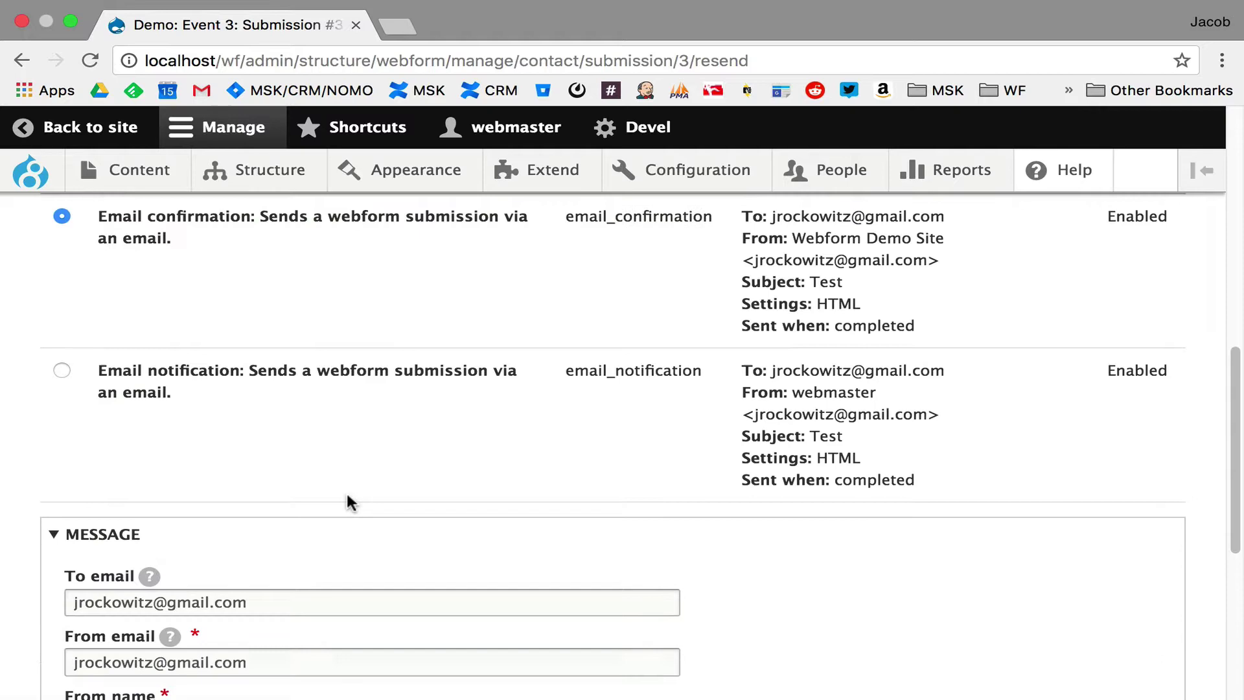
pyautogui.scroll(3, 350, 502)
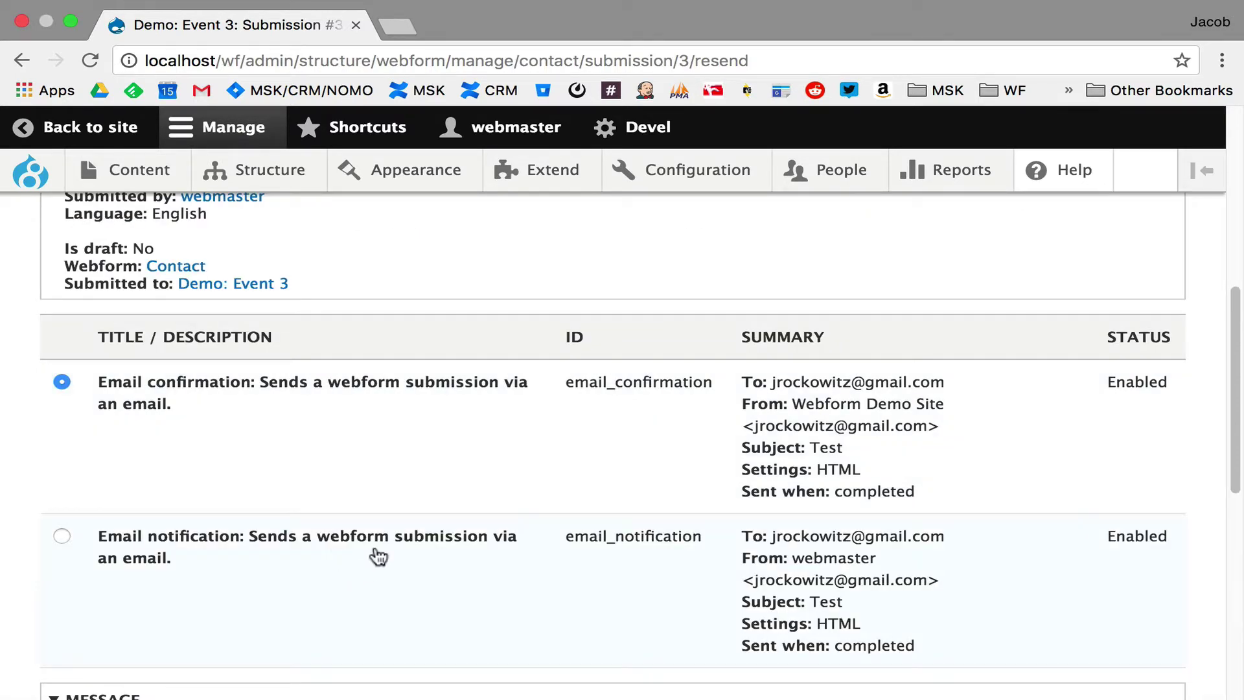
pyautogui.scroll(5, 368, 554)
pyautogui.scroll(3, 370, 554)
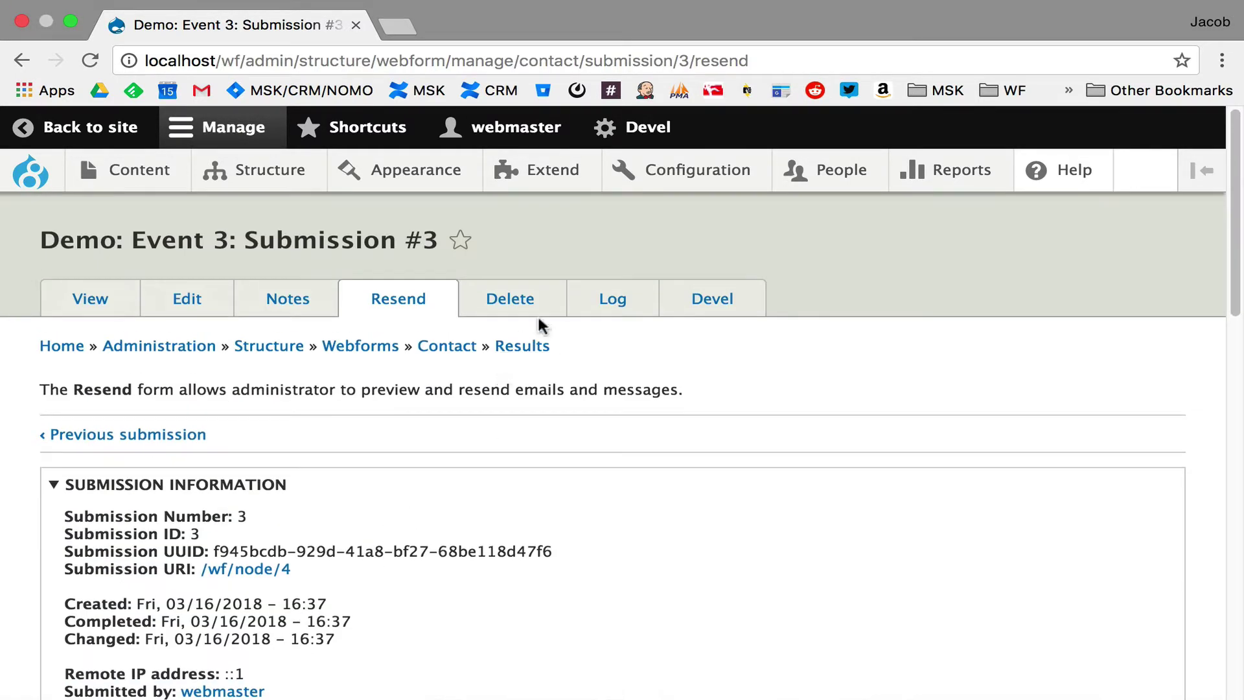
pyautogui.click(606, 301)
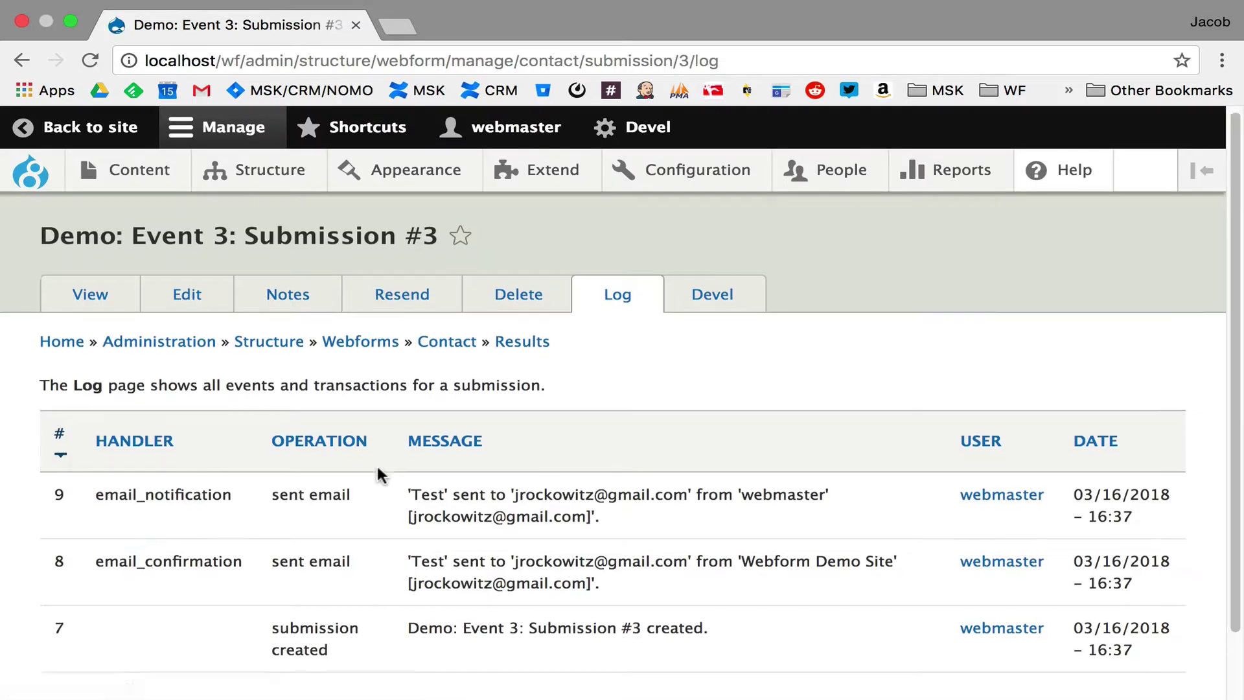
pyautogui.scroll(-1, 378, 472)
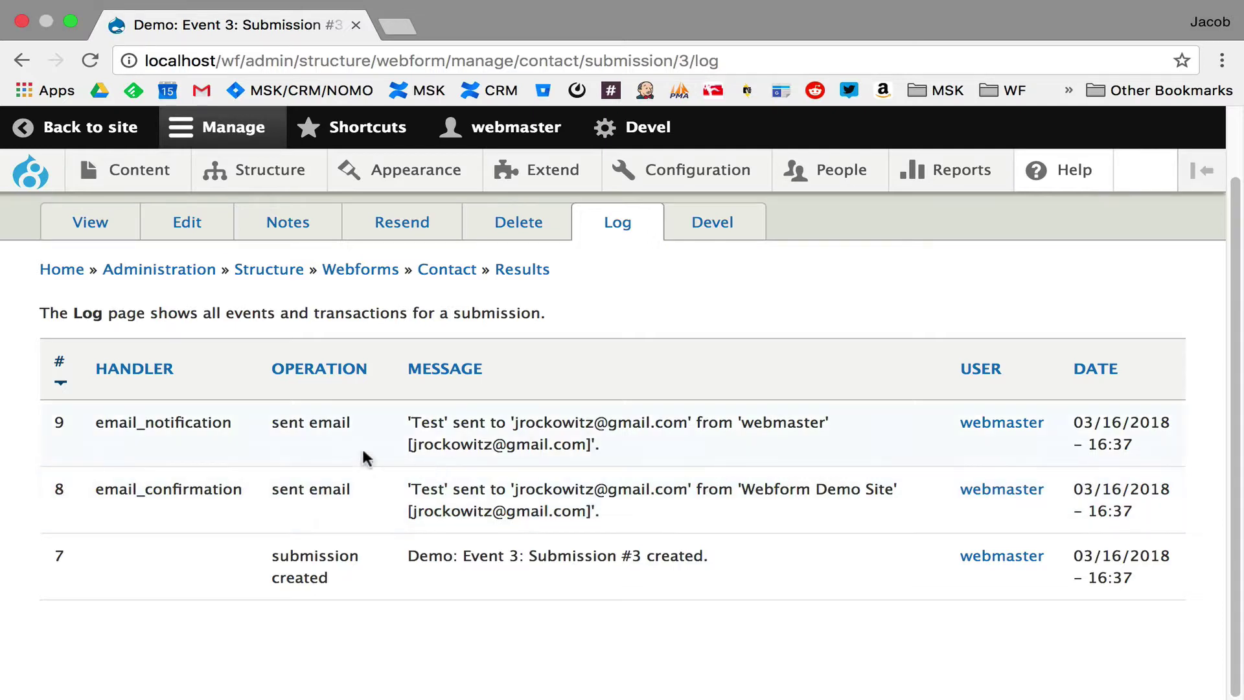
# Go from the Contact breadcrumb to the Build tab and open the Your Email element's settings
pyautogui.click(469, 279)
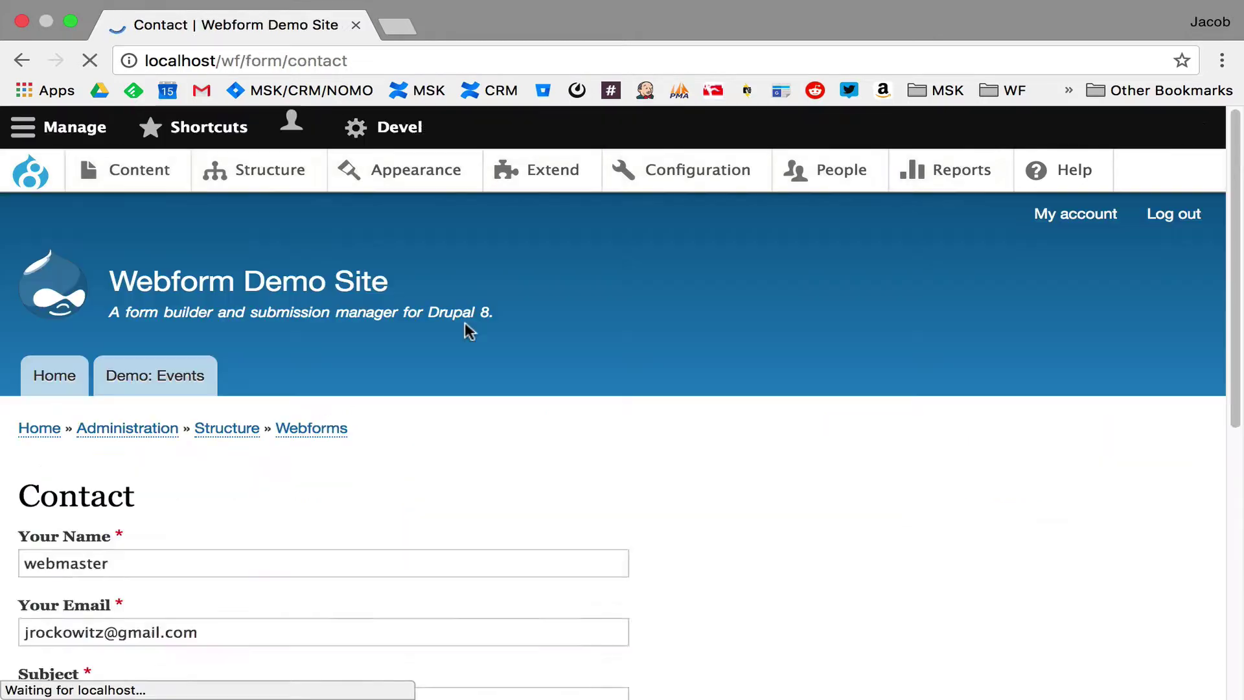
pyautogui.scroll(-6, 659, 508)
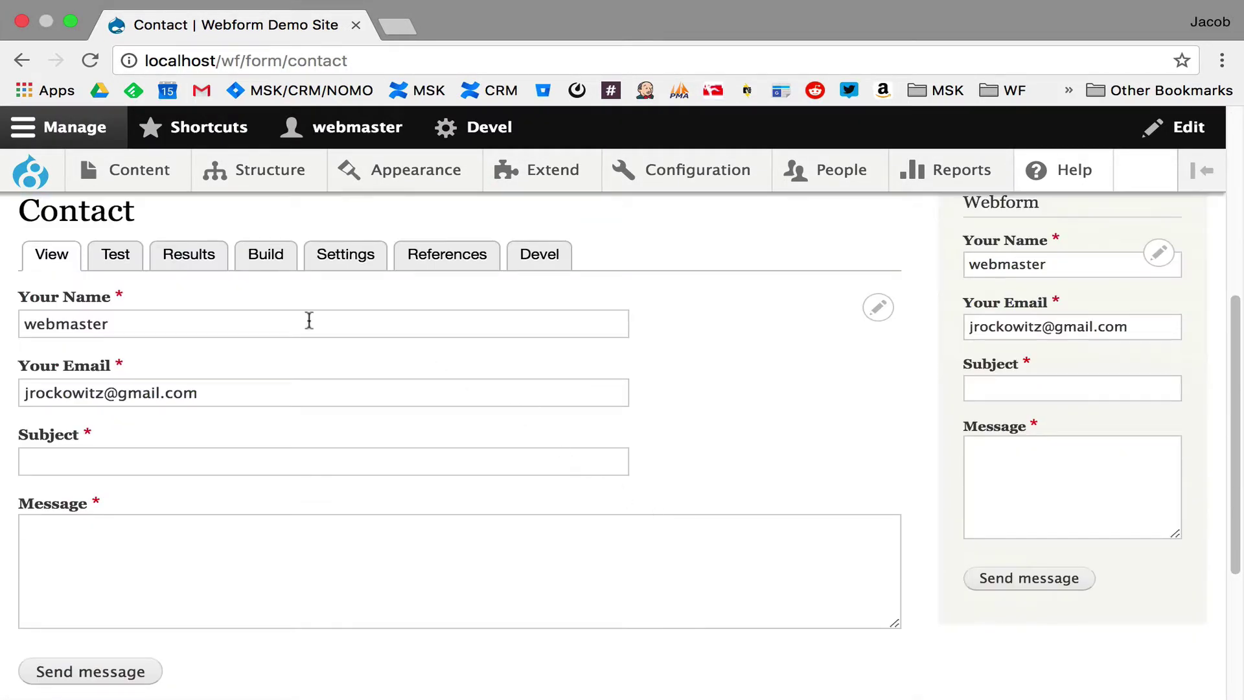
pyautogui.click(280, 263)
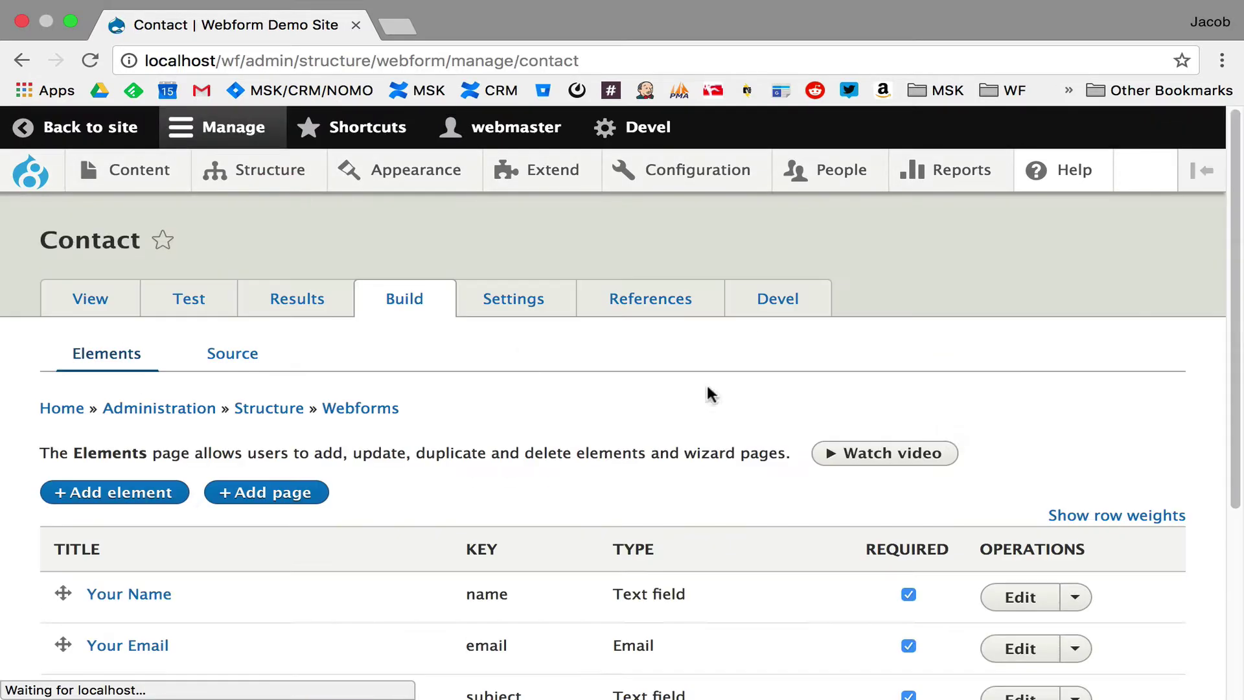
pyautogui.click(1020, 597)
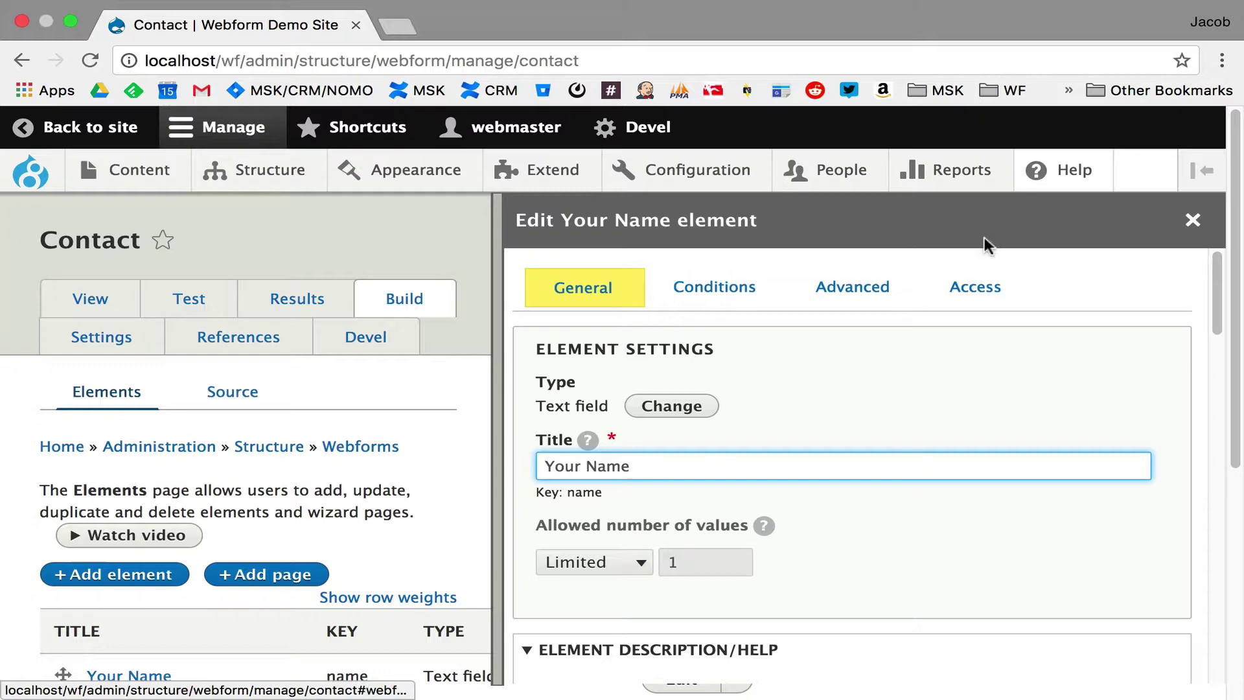
pyautogui.click(1192, 220)
pyautogui.scroll(-2, 745, 364)
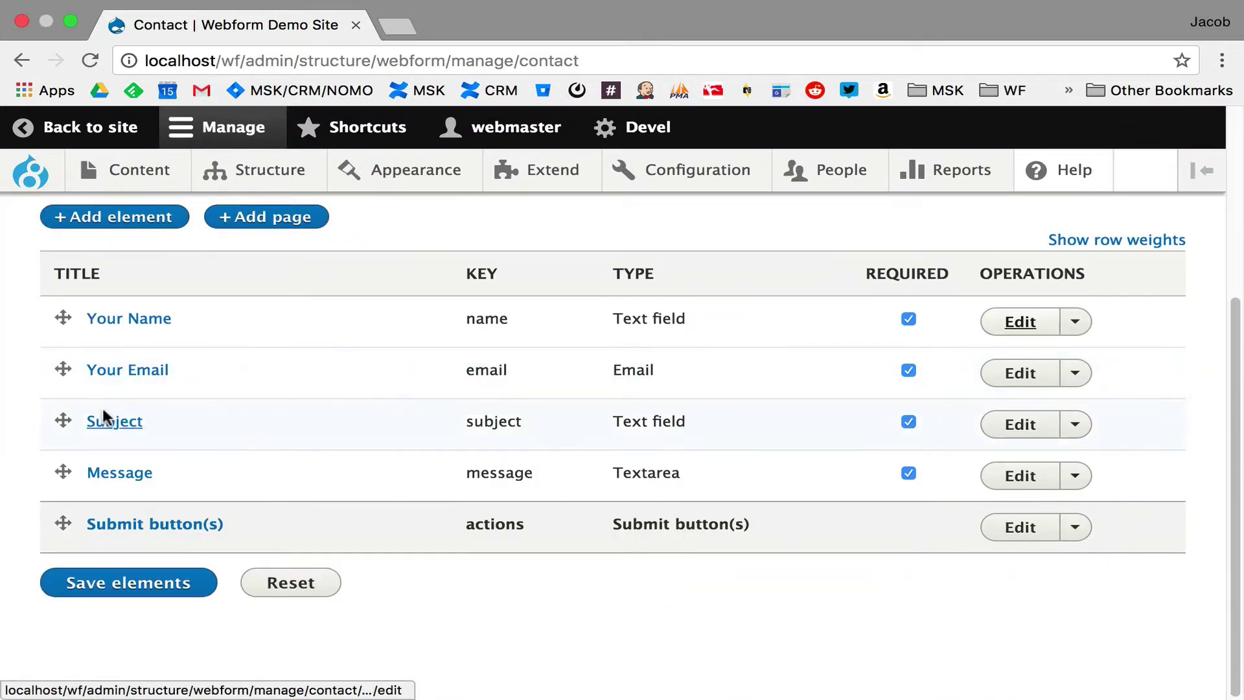
pyautogui.click(1022, 374)
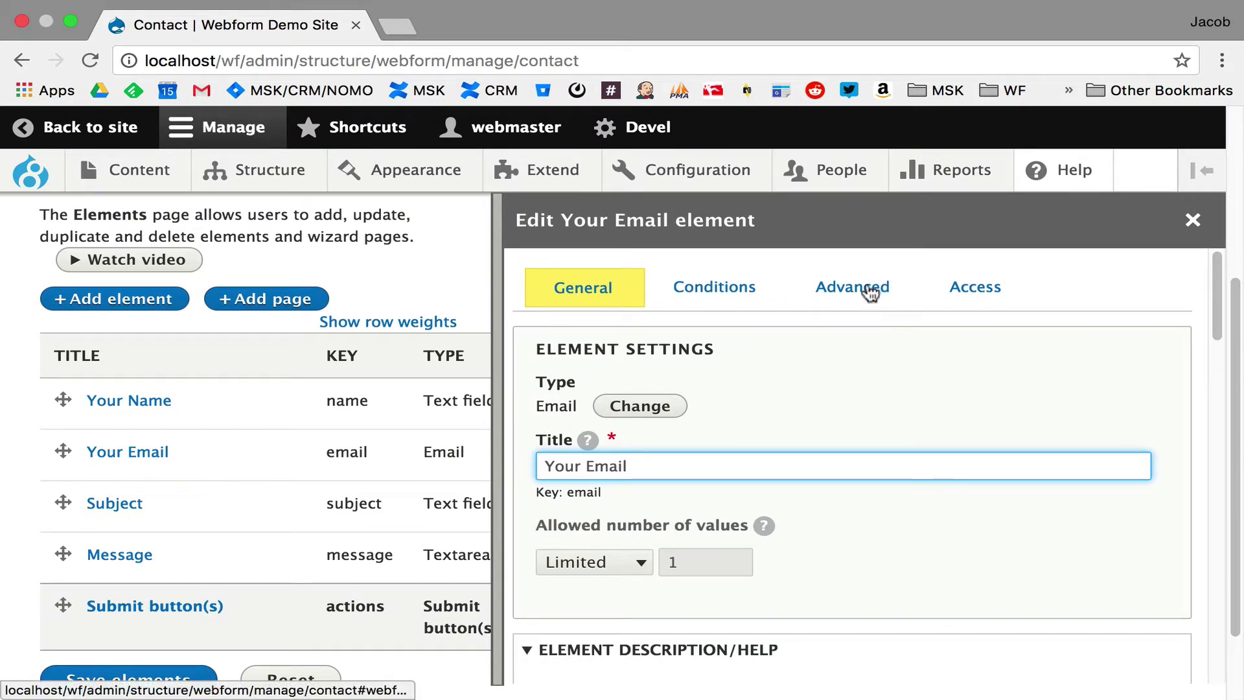
# In Your Email's Advanced settings, set Submission display item format to Custom... and expand Replacement patterns
pyautogui.click(882, 285)
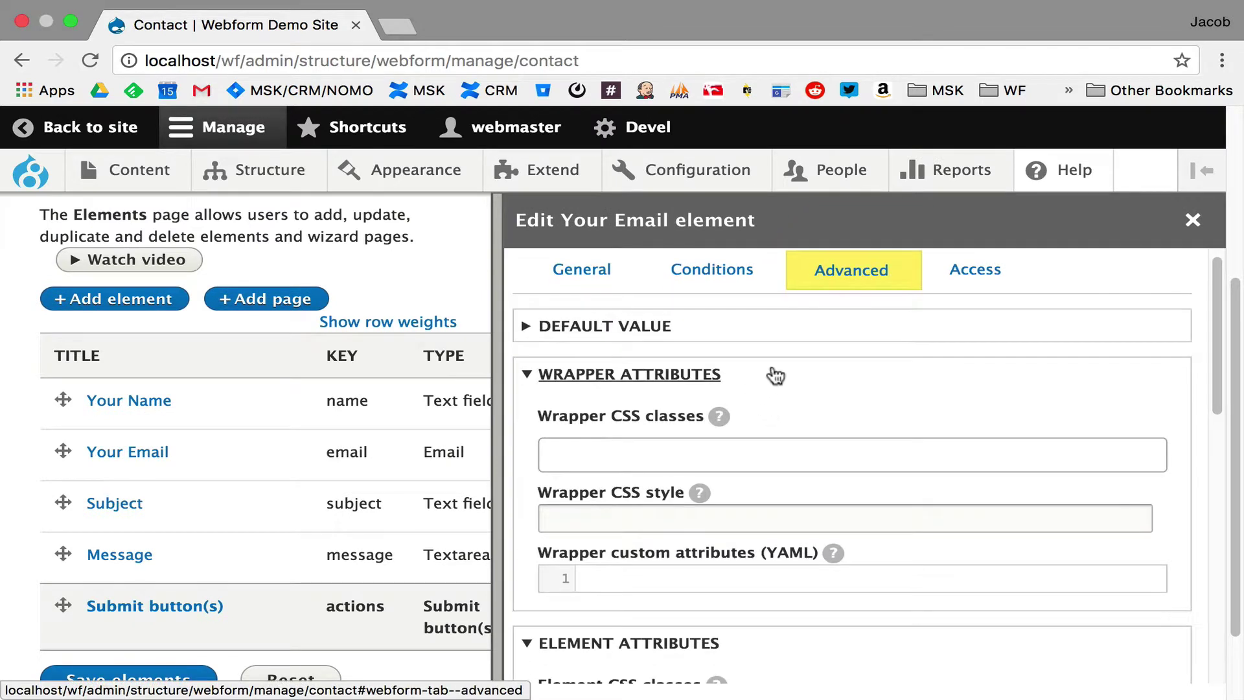
pyautogui.click(771, 375)
pyautogui.click(750, 422)
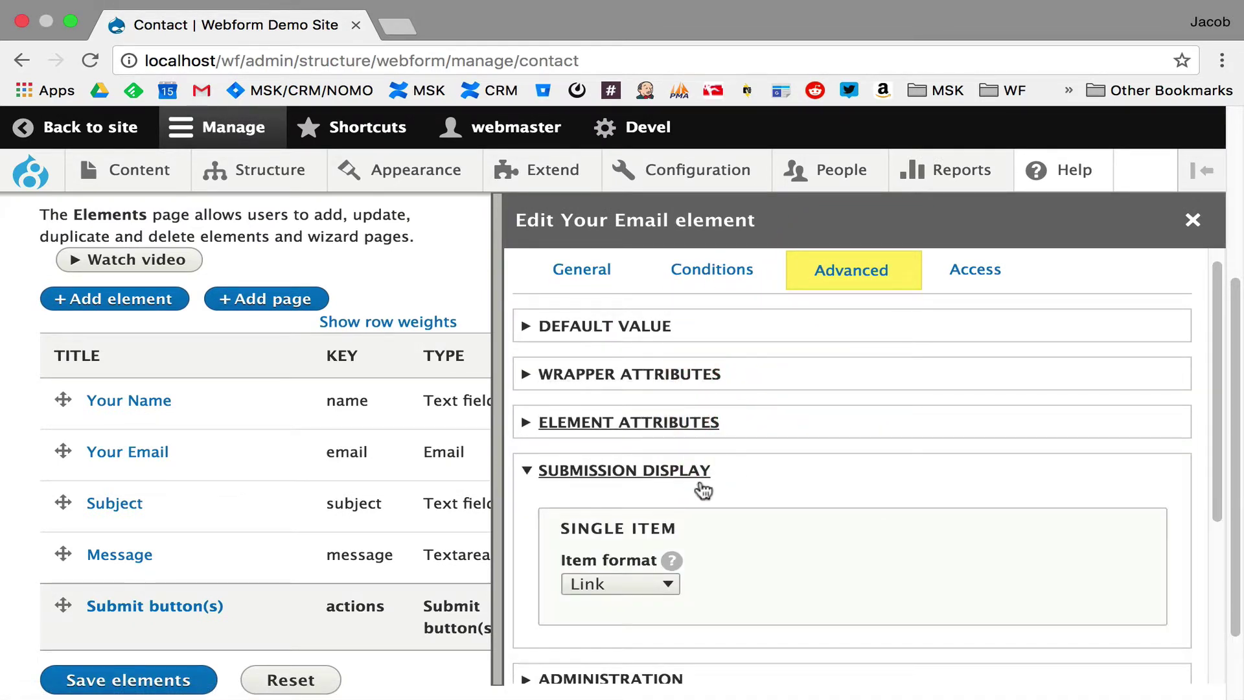
pyautogui.click(628, 586)
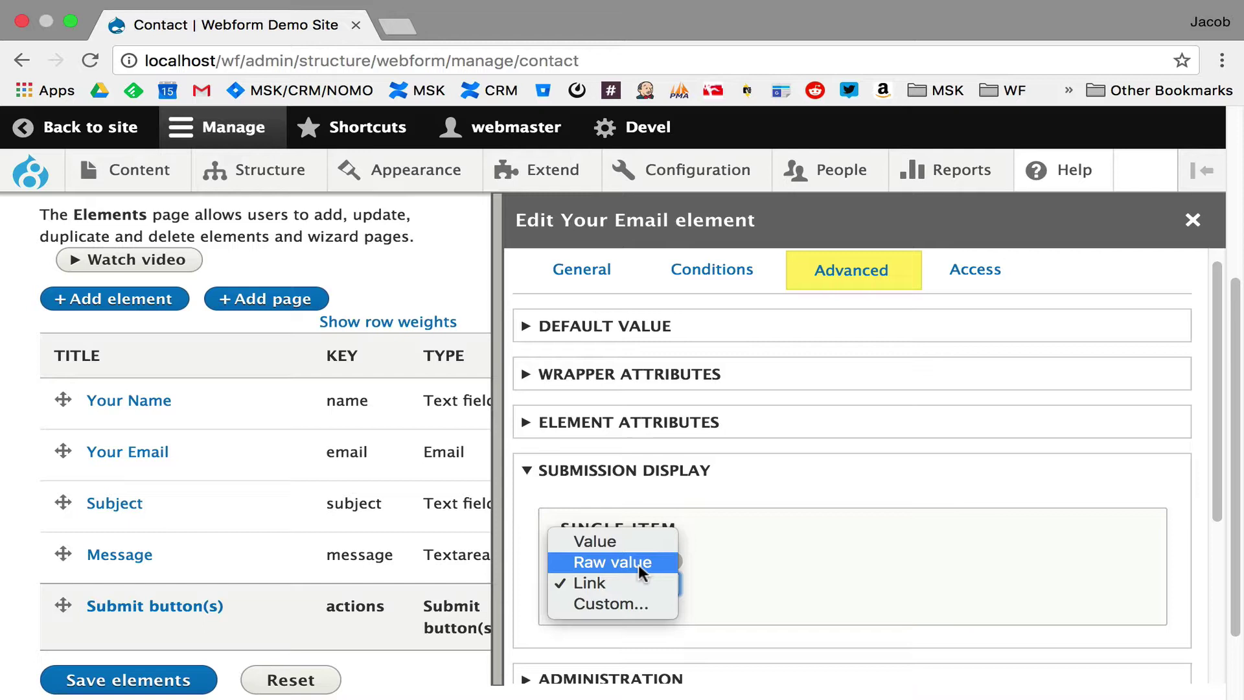
pyautogui.click(638, 603)
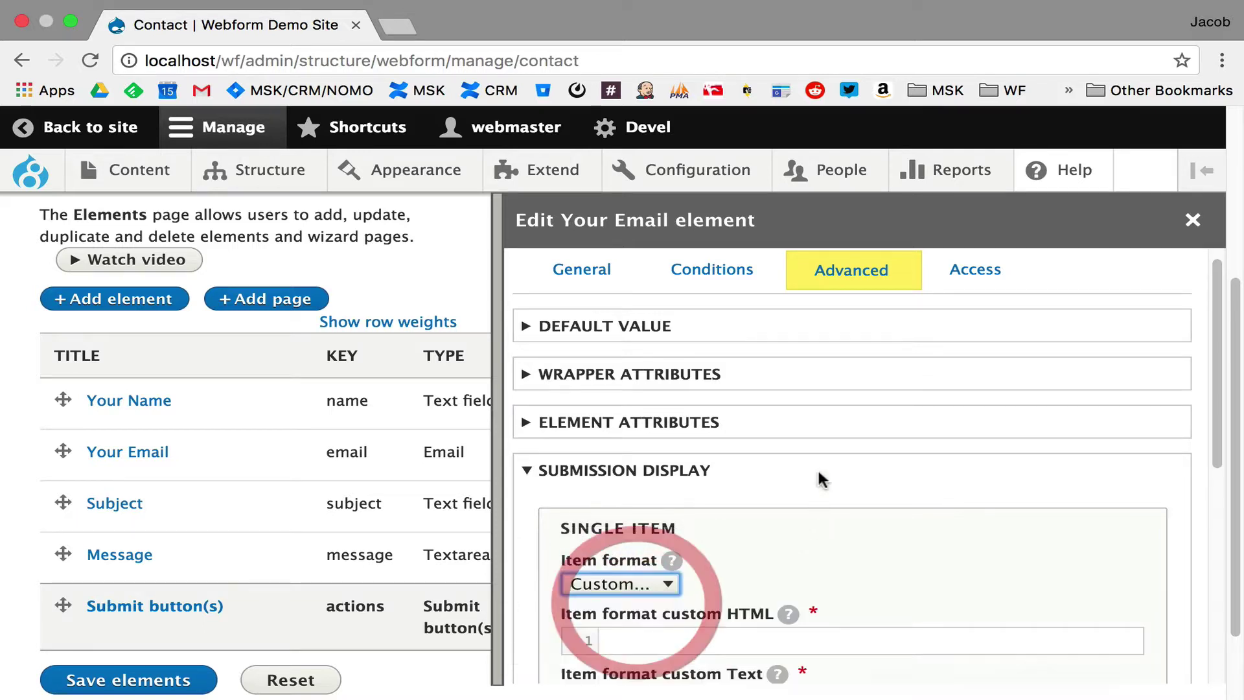
pyautogui.scroll(-3, 818, 447)
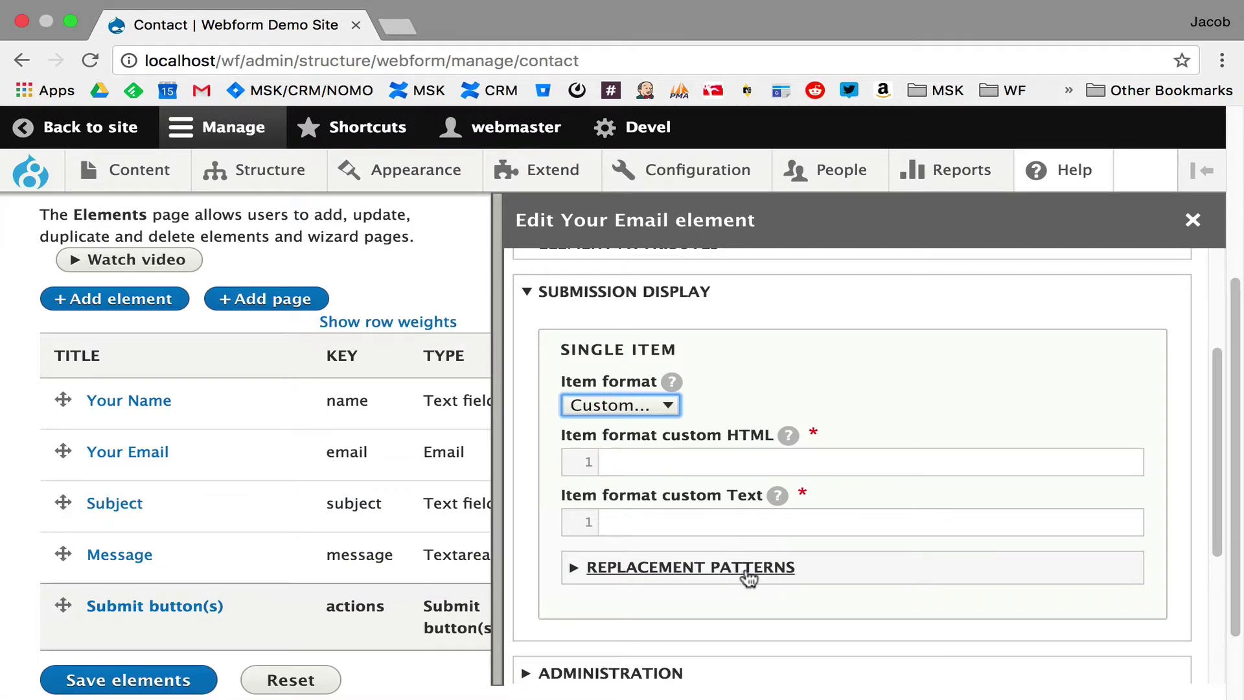
pyautogui.click(749, 577)
pyautogui.scroll(-2, 769, 569)
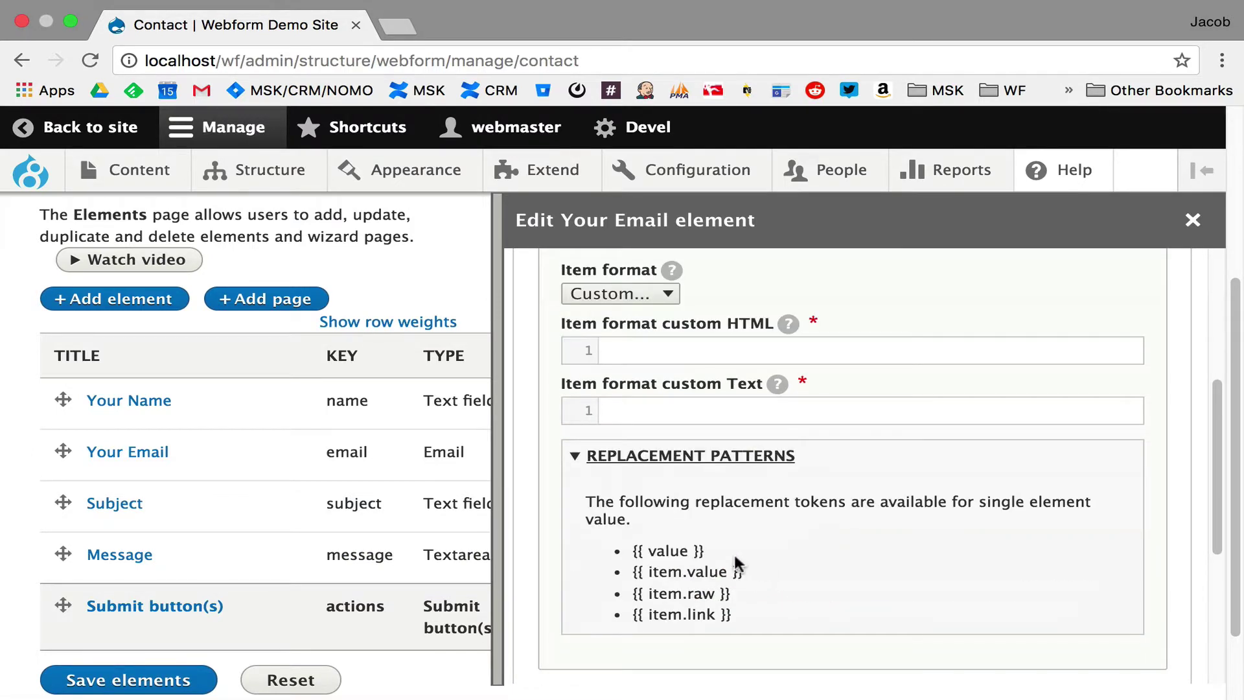
pyautogui.moveTo(705, 551); pyautogui.dragTo(627, 550)
# Paste the {{ value }} token into both the custom HTML and custom Text formats
pyautogui.hotkey('ctrl', 'c')
pyautogui.click(616, 347)
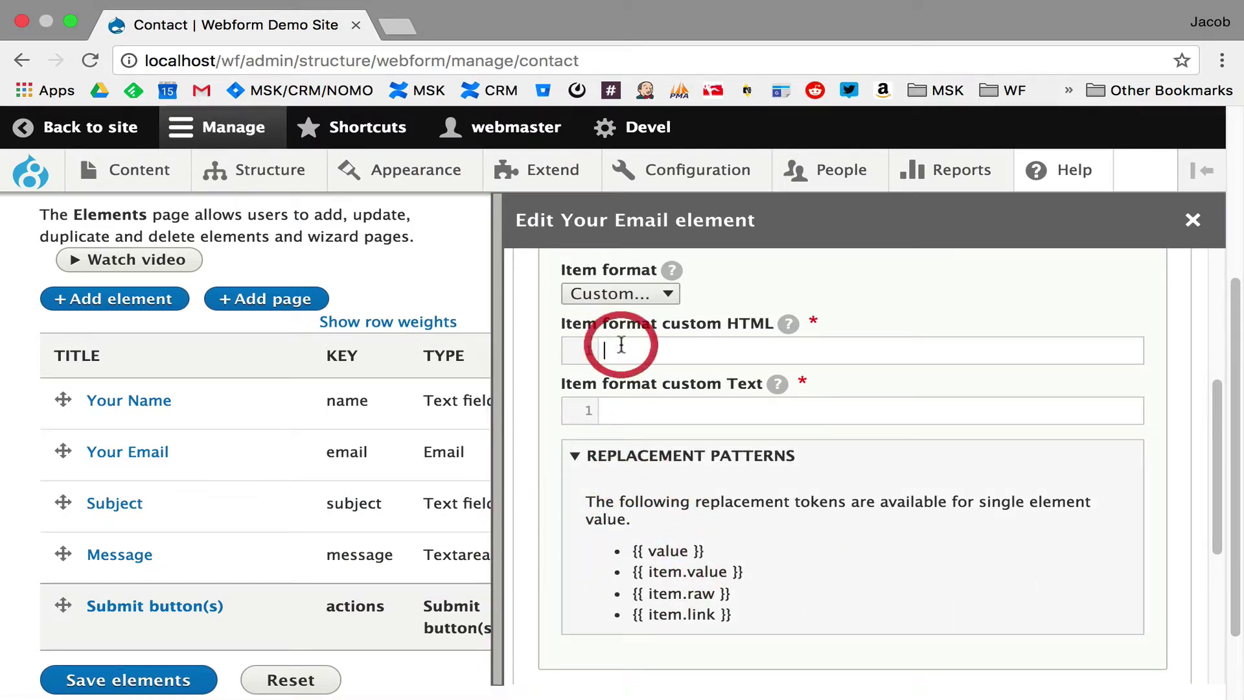
pyautogui.hotkey('ctrl', 'v')
pyautogui.click(635, 403)
pyautogui.hotkey('ctrl', 'v')
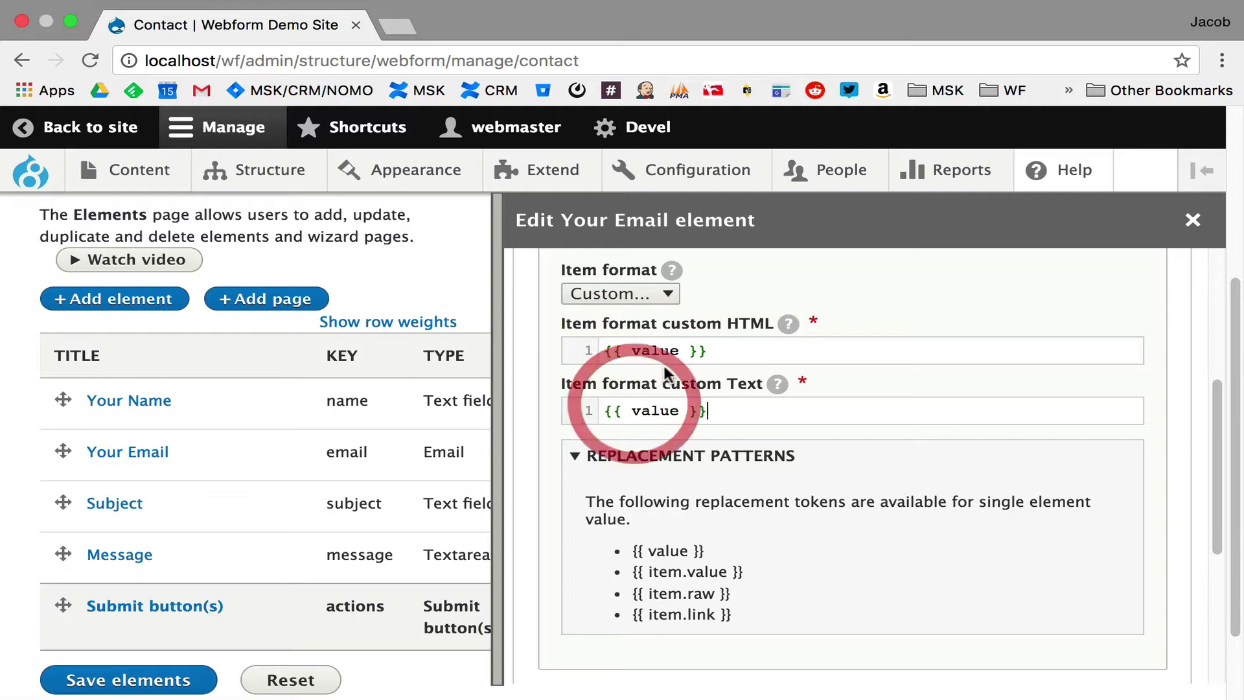
# Append ' - DO NOT SEND ANY EMAILS' after the token in the custom HTML format
pyautogui.click(717, 341)
pyautogui.write('- DO NOT SEND EMAIL TO THIS PER')
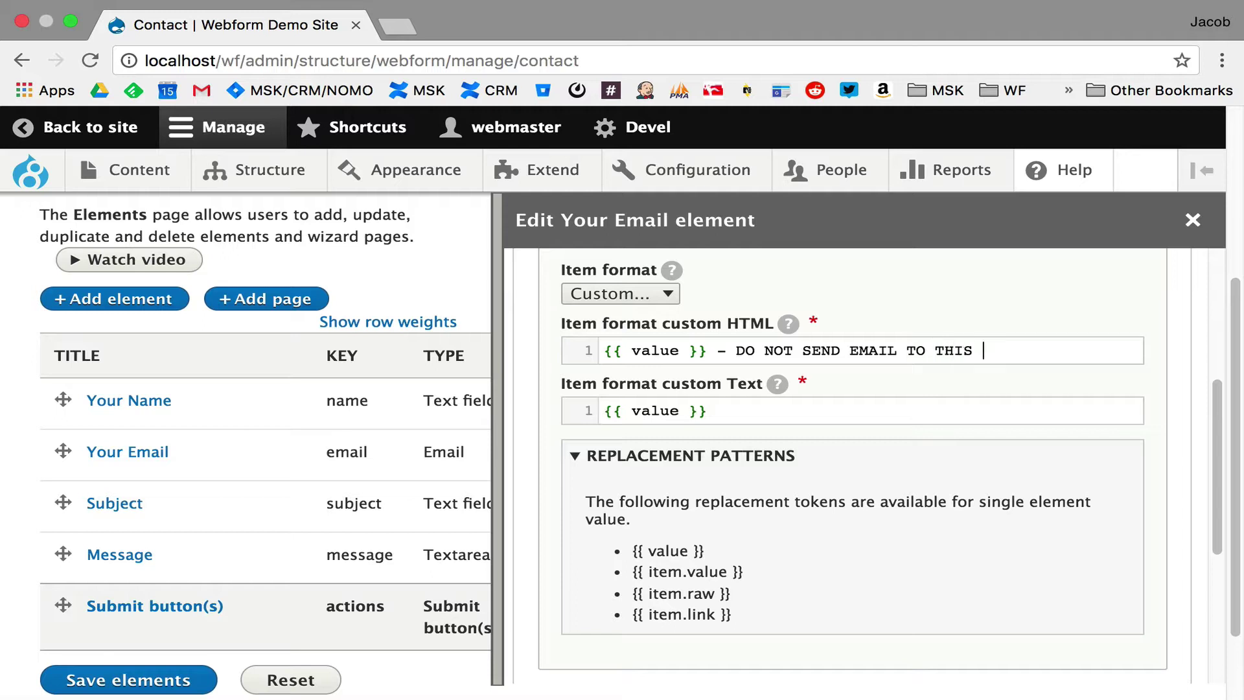
pyautogui.press('BackSpace')
pyautogui.press('BackSpace')
pyautogui.press('BackSpace')
pyautogui.write('A')
pyautogui.press('BackSpace')
pyautogui.press('BackSpace')
pyautogui.press('BackSpace')
pyautogui.press('BackSpace')
pyautogui.press('BackSpace')
pyautogui.press('BackSpace')
pyautogui.press('BackSpace')
pyautogui.press('BackSpace')
pyautogui.press('BackSpace')
pyautogui.press('BackSpace')
pyautogui.click(850, 350)
pyautogui.write('ANY')
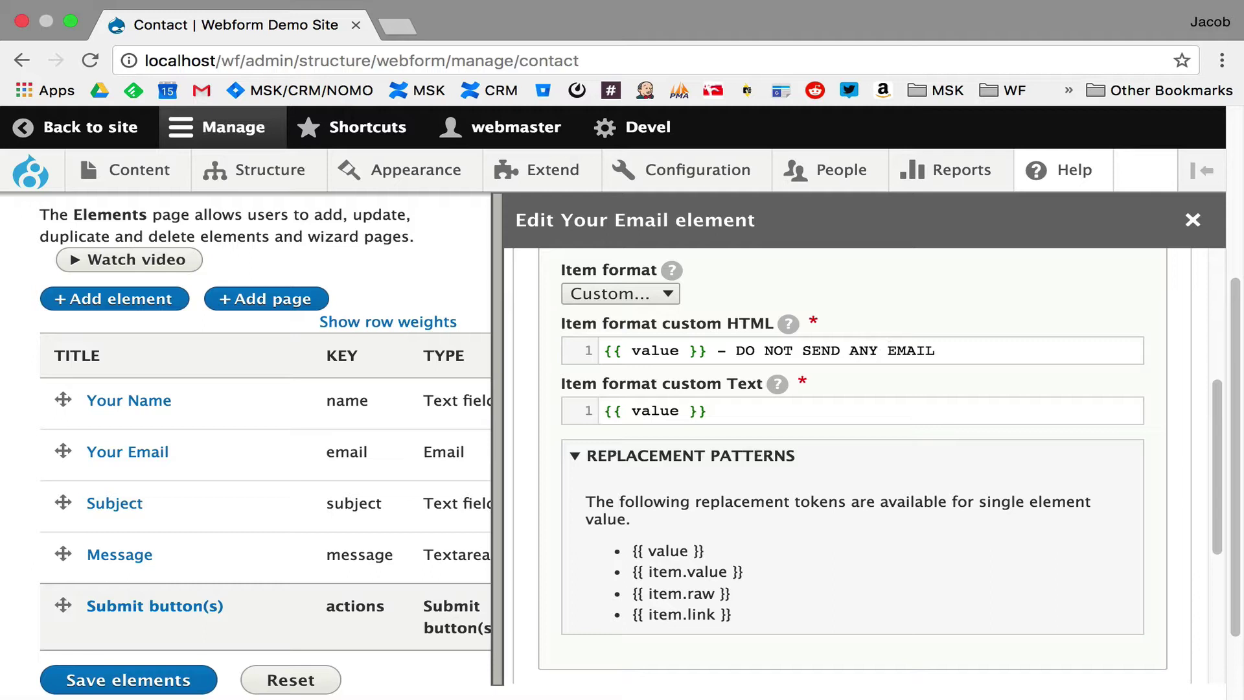
pyautogui.click(916, 350)
pyautogui.write('S')
pyautogui.hotkey('shift', 'Left')
pyautogui.hotkey('shift', 'Left')
pyautogui.hotkey('shift', 'Left')
pyautogui.hotkey('shift', 'Left')
pyautogui.hotkey('shift', 'Left')
pyautogui.hotkey('shift', 'Left')
pyautogui.hotkey('shift', 'Left')
pyautogui.hotkey('shift', 'Left')
pyautogui.hotkey('shift', 'Left')
pyautogui.hotkey('shift', 'Left')
pyautogui.hotkey('shift', 'Left')
pyautogui.hotkey('shift', 'Left')
pyautogui.hotkey('shift', 'Left')
pyautogui.hotkey('shift', 'Left')
pyautogui.hotkey('shift', 'Left')
pyautogui.hotkey('shift', 'Left')
pyautogui.hotkey('shift', 'Left')
pyautogui.hotkey('shift', 'Left')
pyautogui.hotkey('shift', 'Left')
pyautogui.hotkey('shift', 'Left')
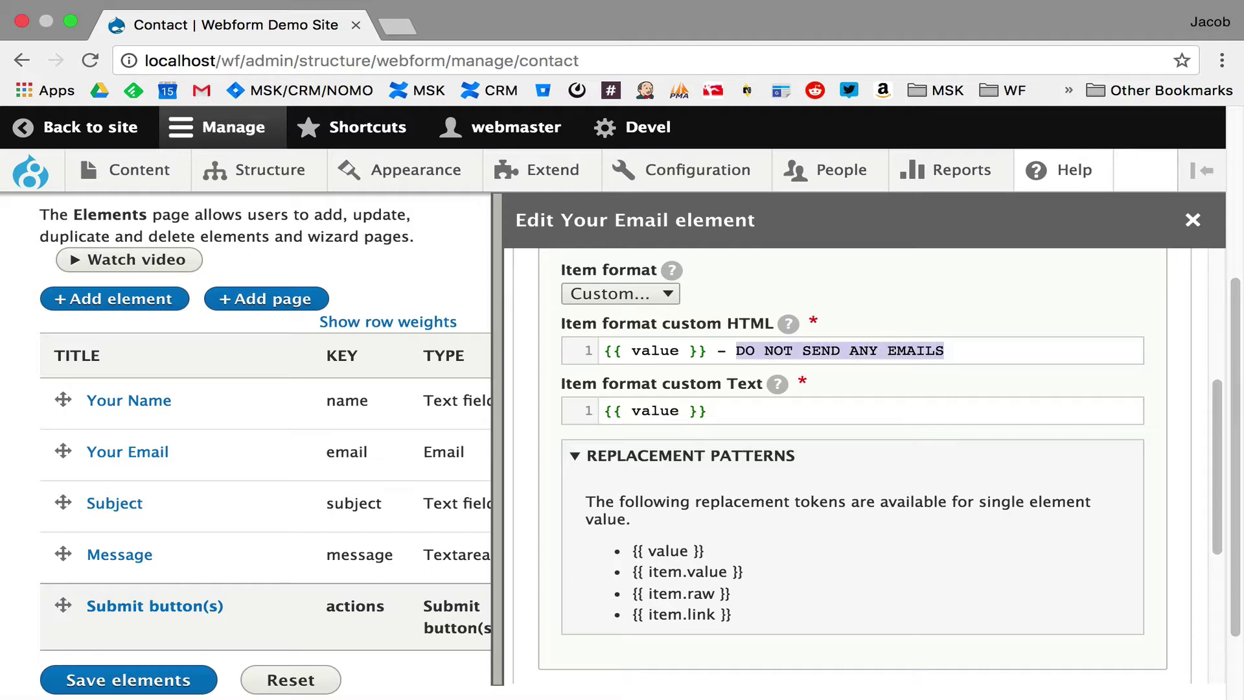
# Add the same ' - DO NOT SEND ANY EMAILS' suffix to the custom Text format
pyautogui.click(745, 413)
pyautogui.hotkey('ctrl', 'v')
pyautogui.click(725, 411)
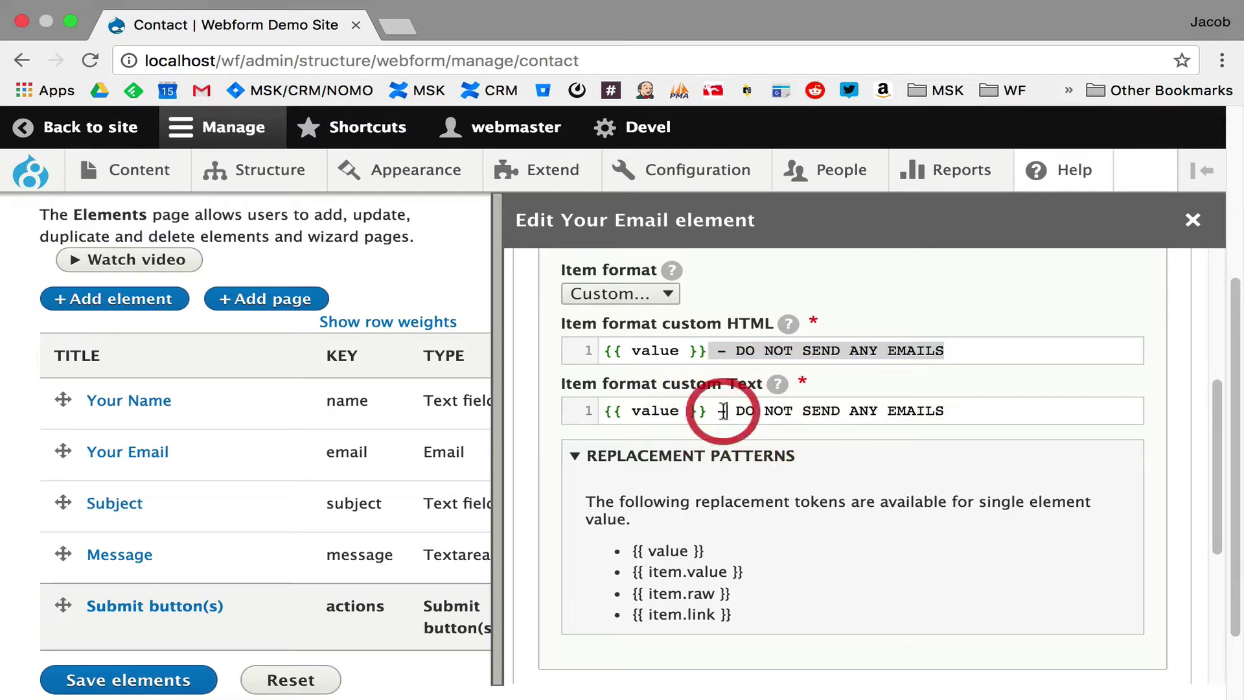
pyautogui.scroll(-1, 655, 418)
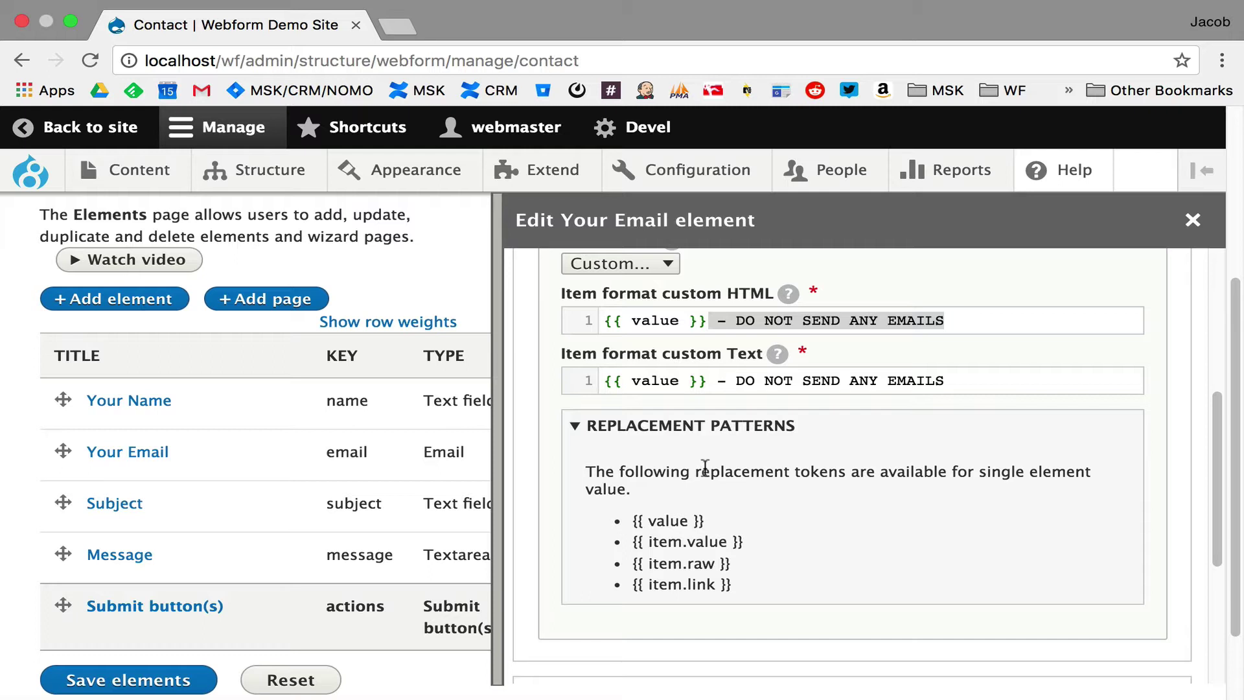
pyautogui.scroll(-5, 692, 464)
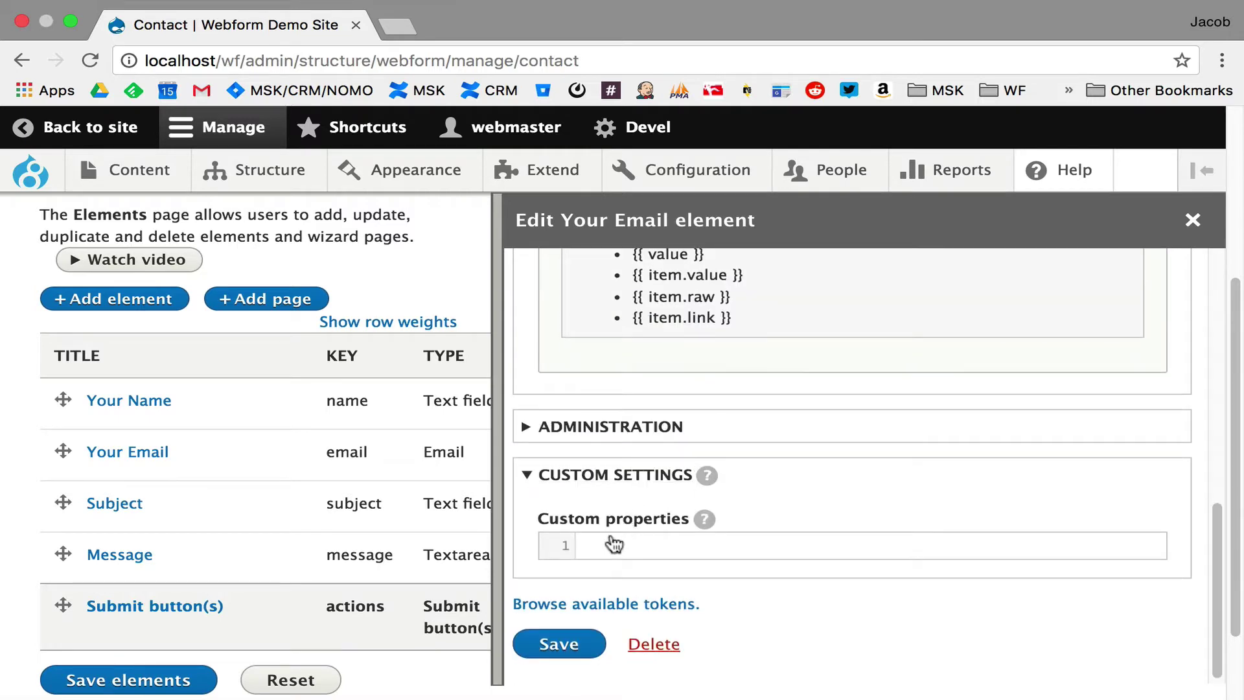
# Save the Your Email element change and find its column in the Contact webform results
pyautogui.click(590, 644)
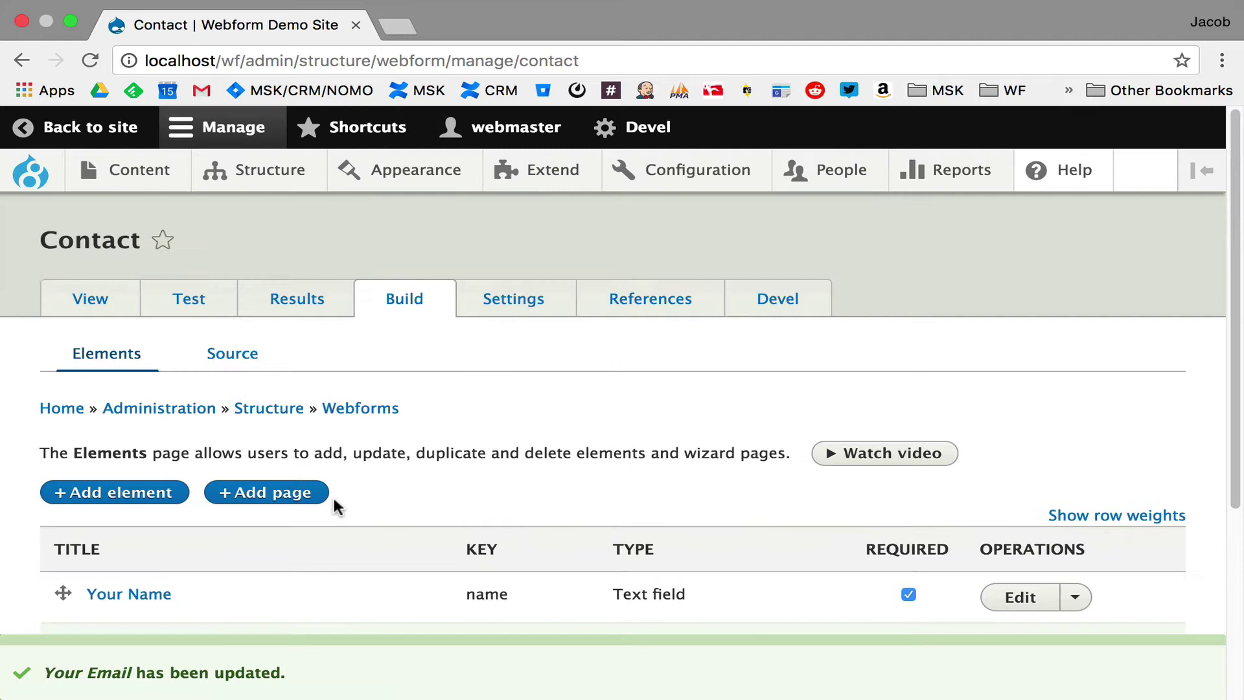
pyautogui.click(280, 293)
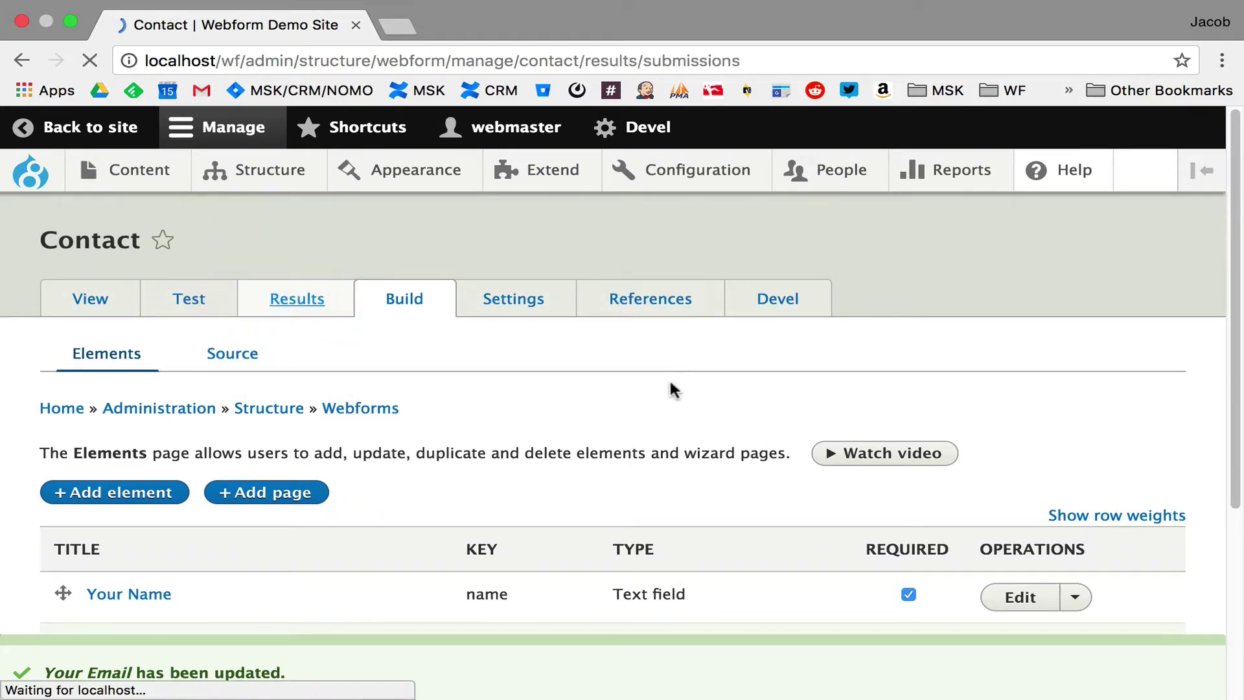
pyautogui.scroll(-2, 633, 637)
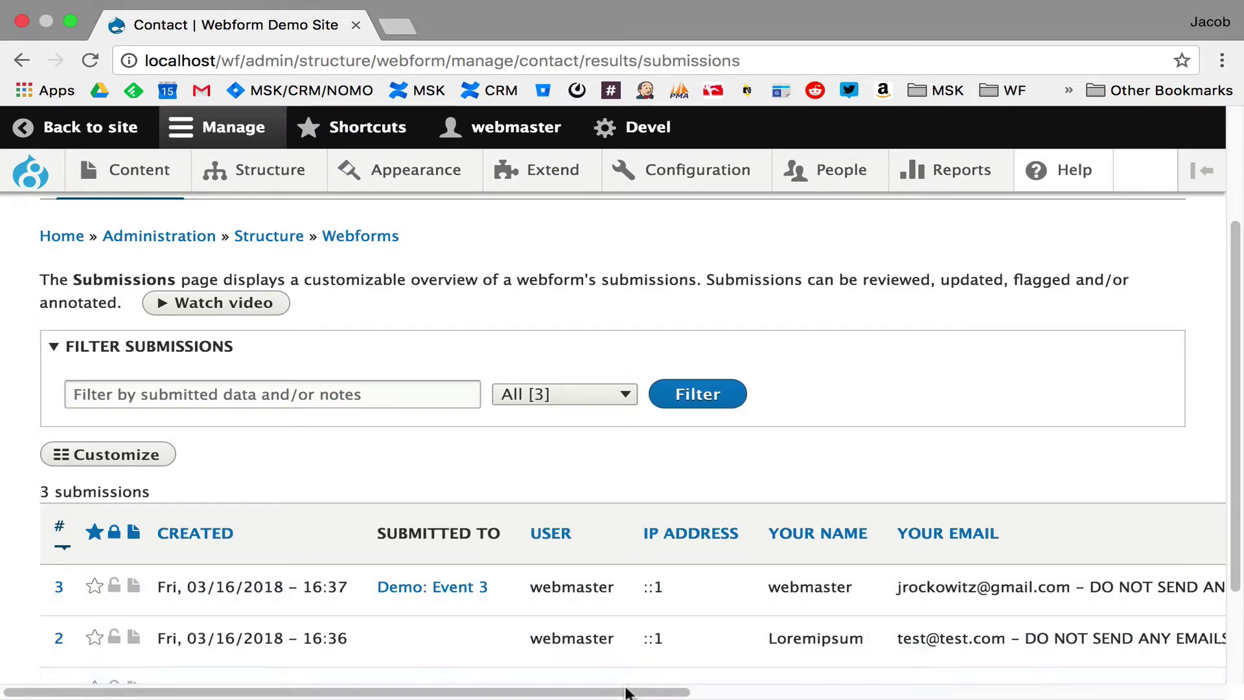
pyautogui.hscroll(3, 628, 674)
pyautogui.hscroll(5, 804, 694)
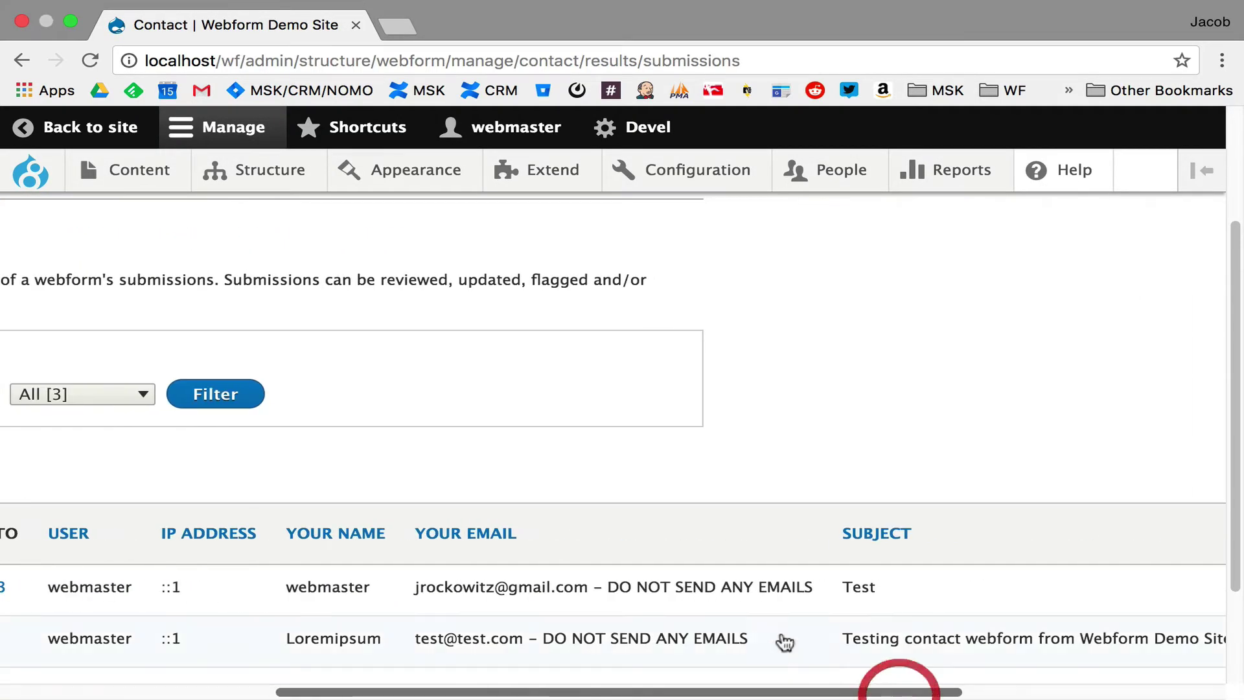
# View Submission #3 and confirm the email address ends with 'DO NOT SEND ANY EMAILS'
pyautogui.click(769, 588)
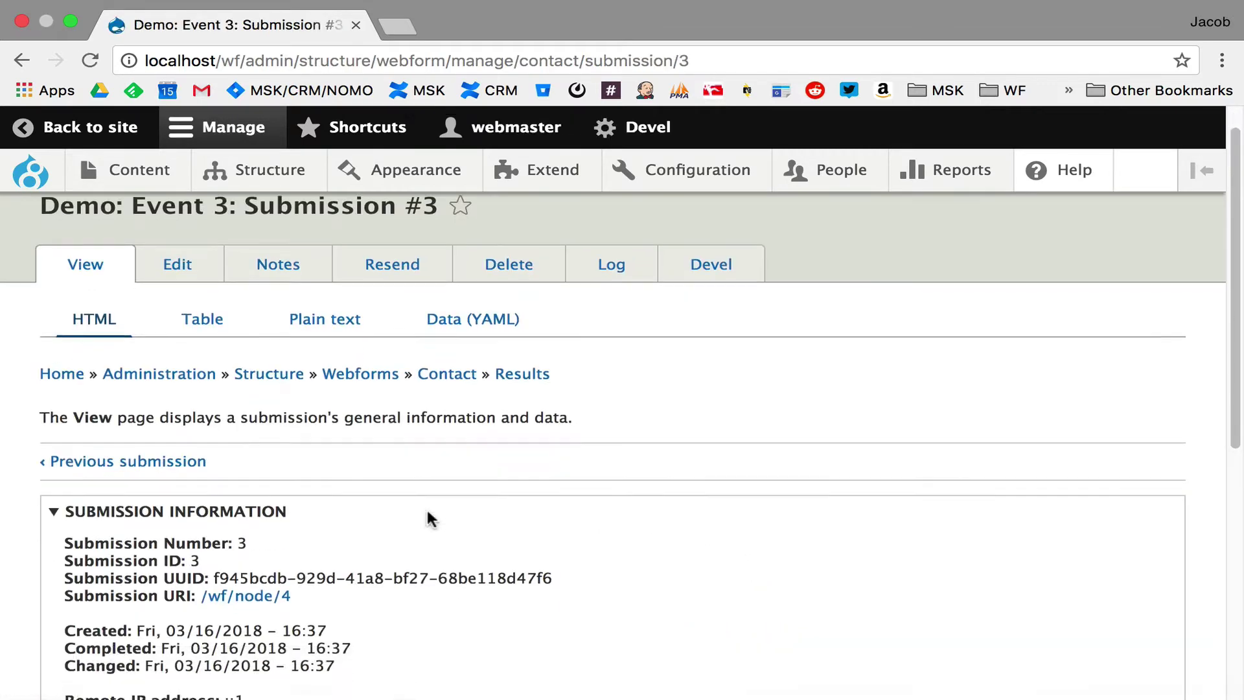
pyautogui.scroll(-4, 431, 520)
pyautogui.scroll(-3, 431, 519)
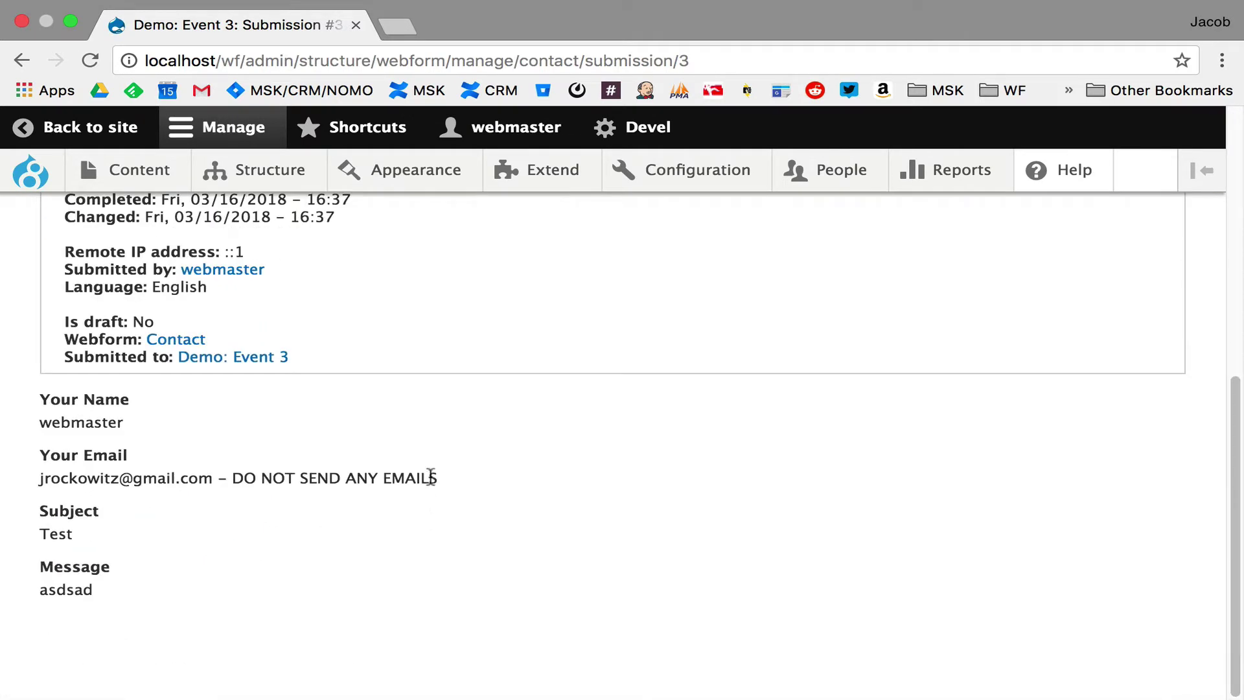